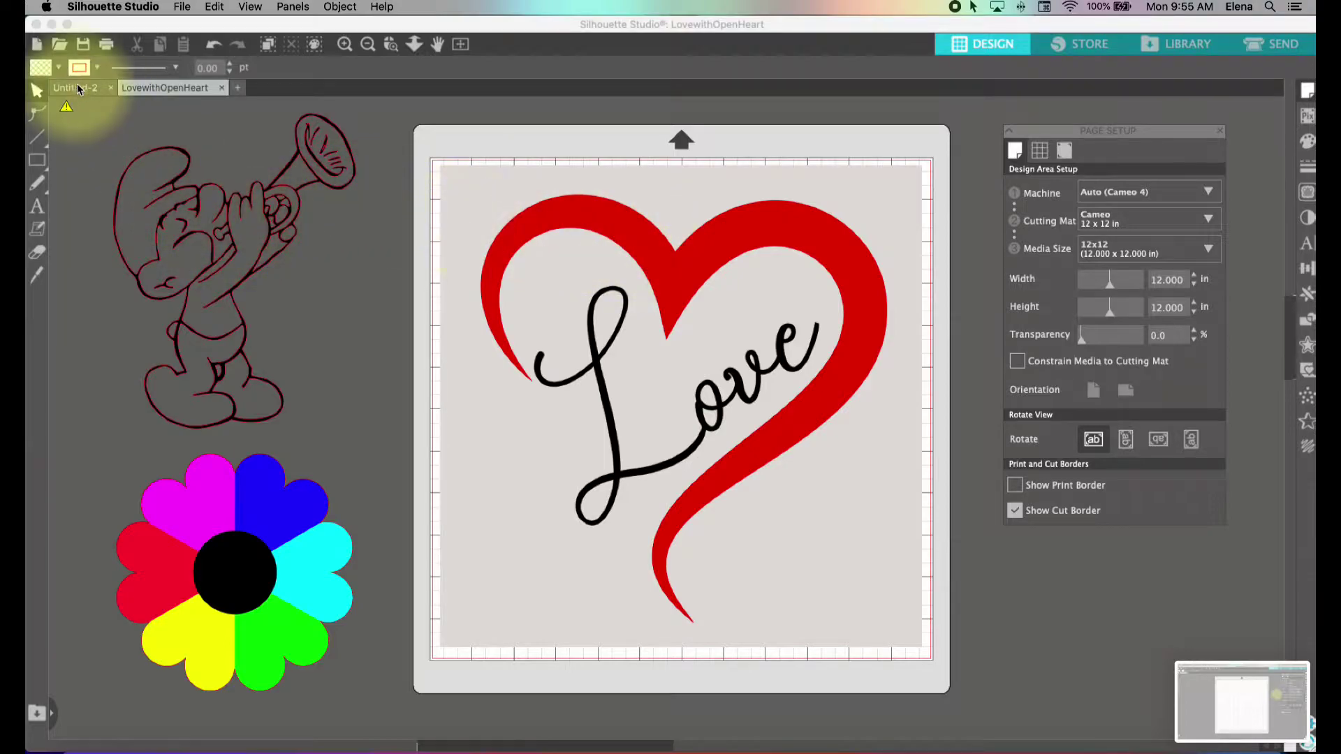
pyautogui.click(182, 7)
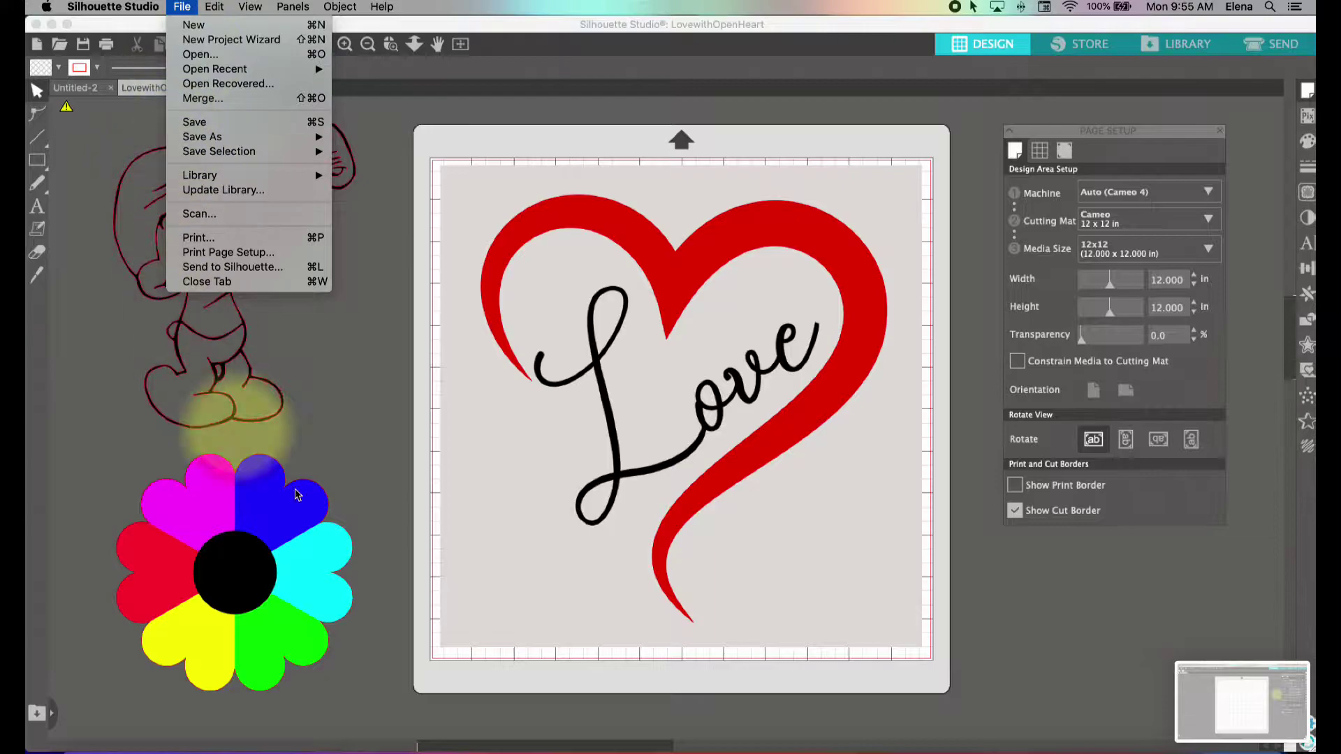
pyautogui.click(1071, 610)
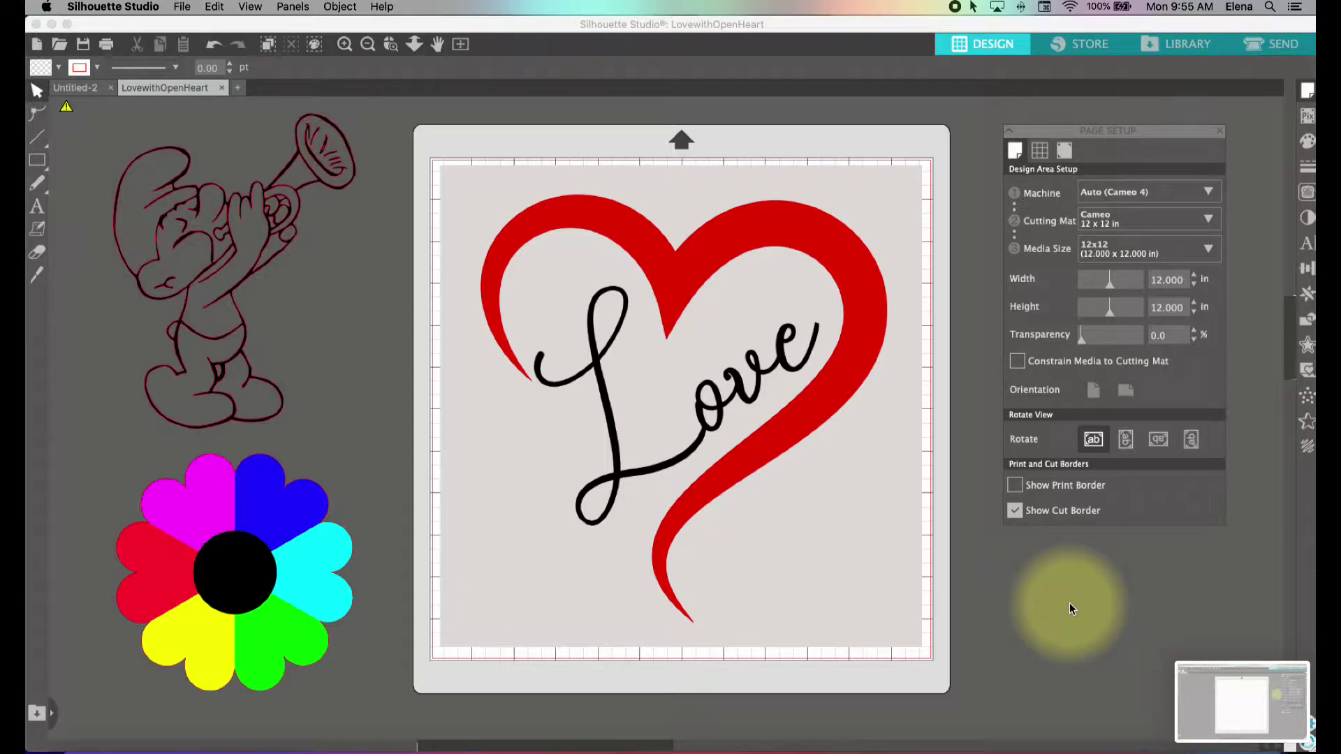
pyautogui.click(181, 7)
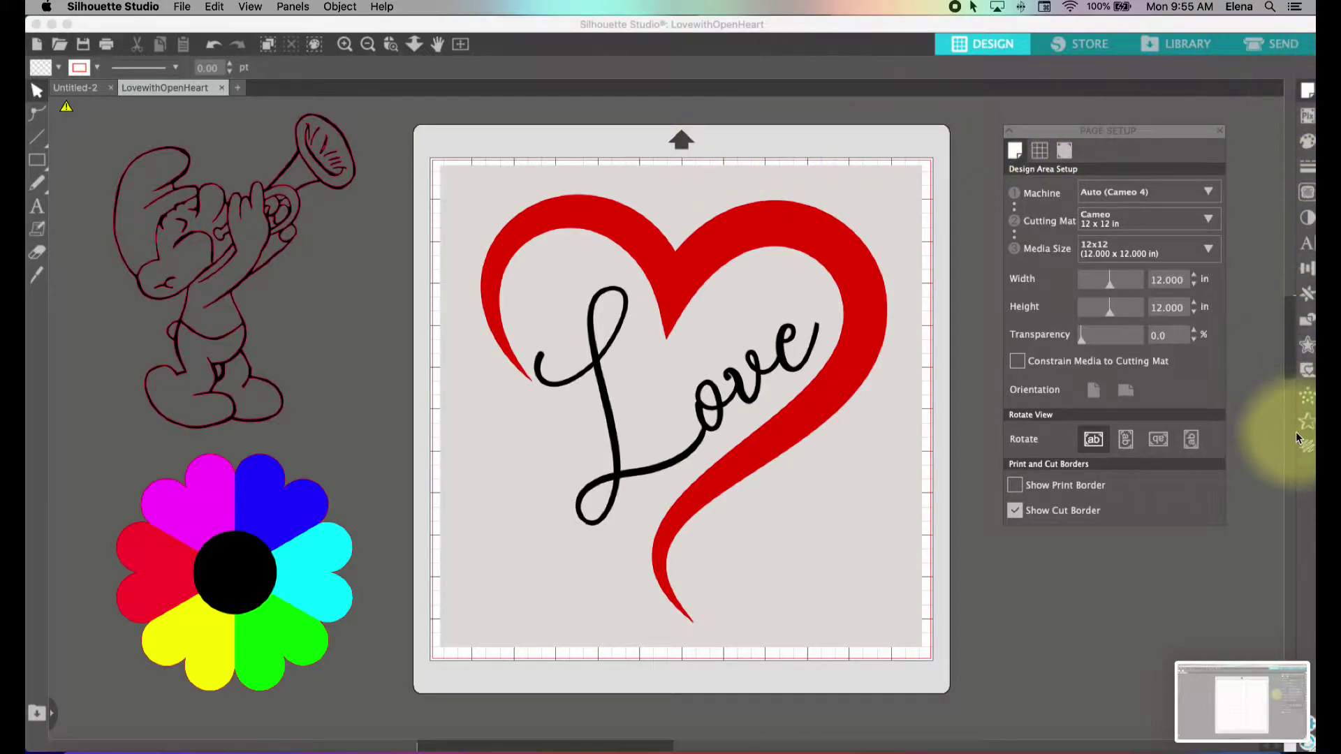
# Step: Open the Trace settings, close the Page Setup settings, and place the Trace settings beside the cutting mat
pyautogui.click(1308, 194)
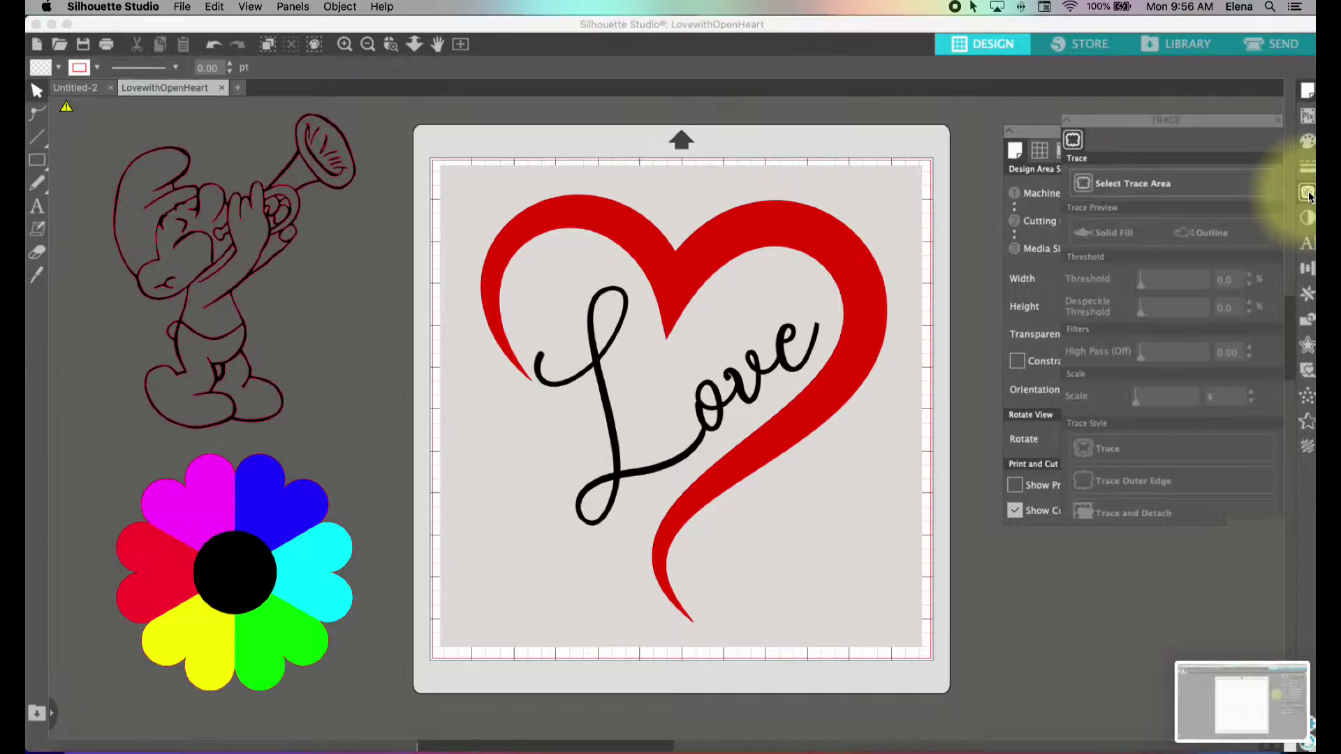
pyautogui.click(1018, 138)
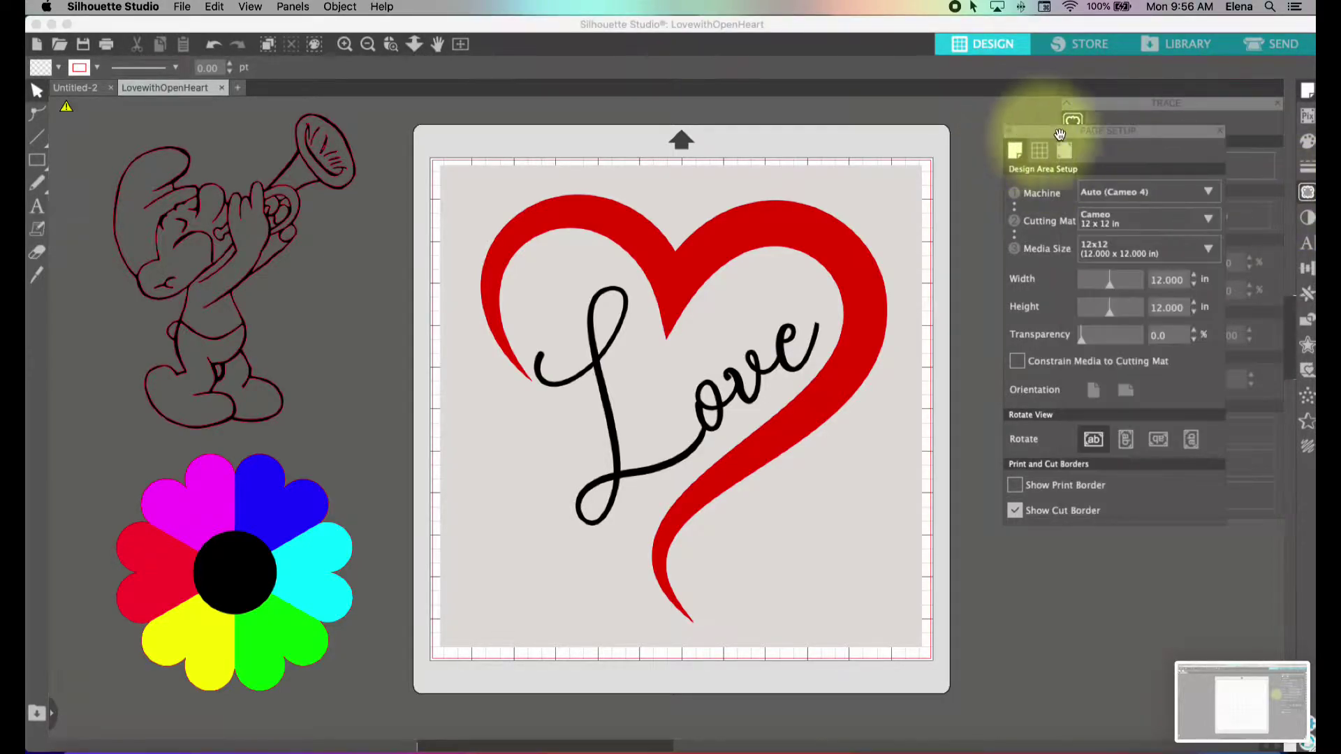
pyautogui.click(1220, 135)
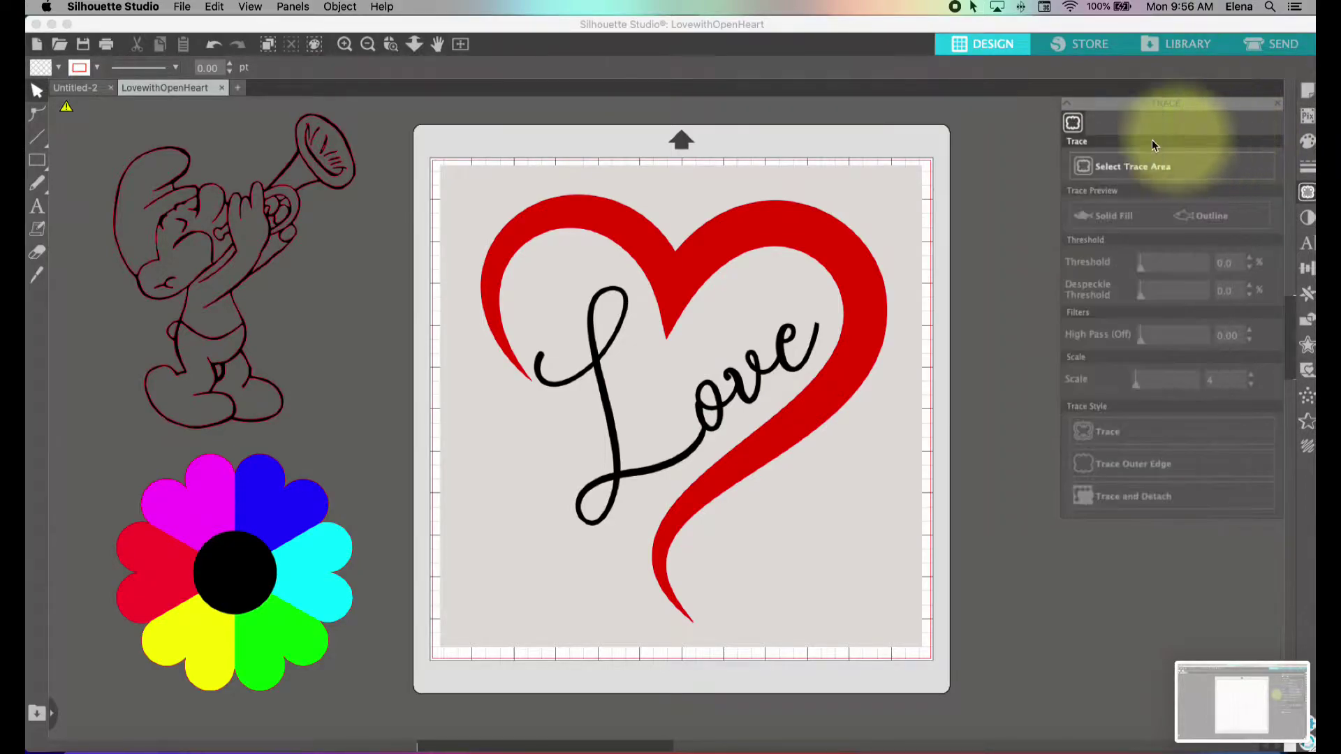
pyautogui.moveTo(1169, 117); pyautogui.dragTo(1119, 160)
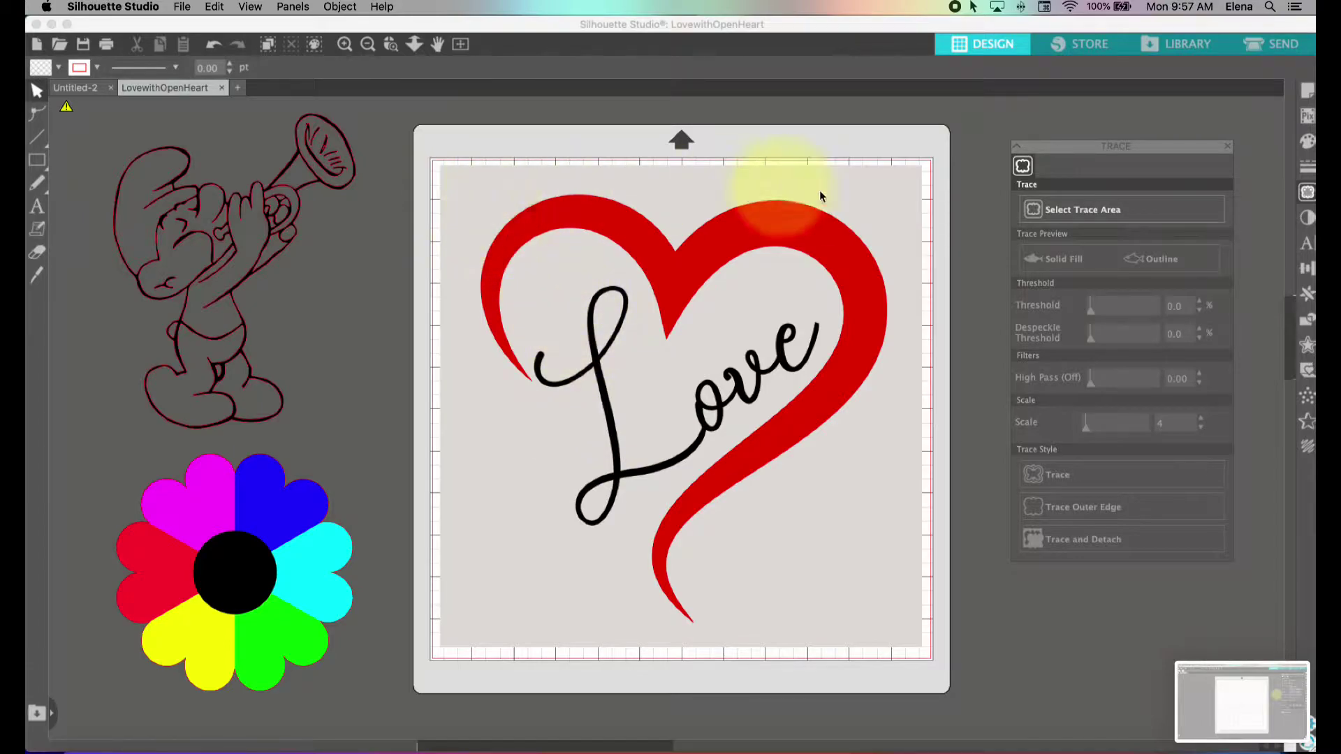
# Step: Select a trace area about 12.2 in wide that covers the entire Love heart image
pyautogui.click(1092, 211)
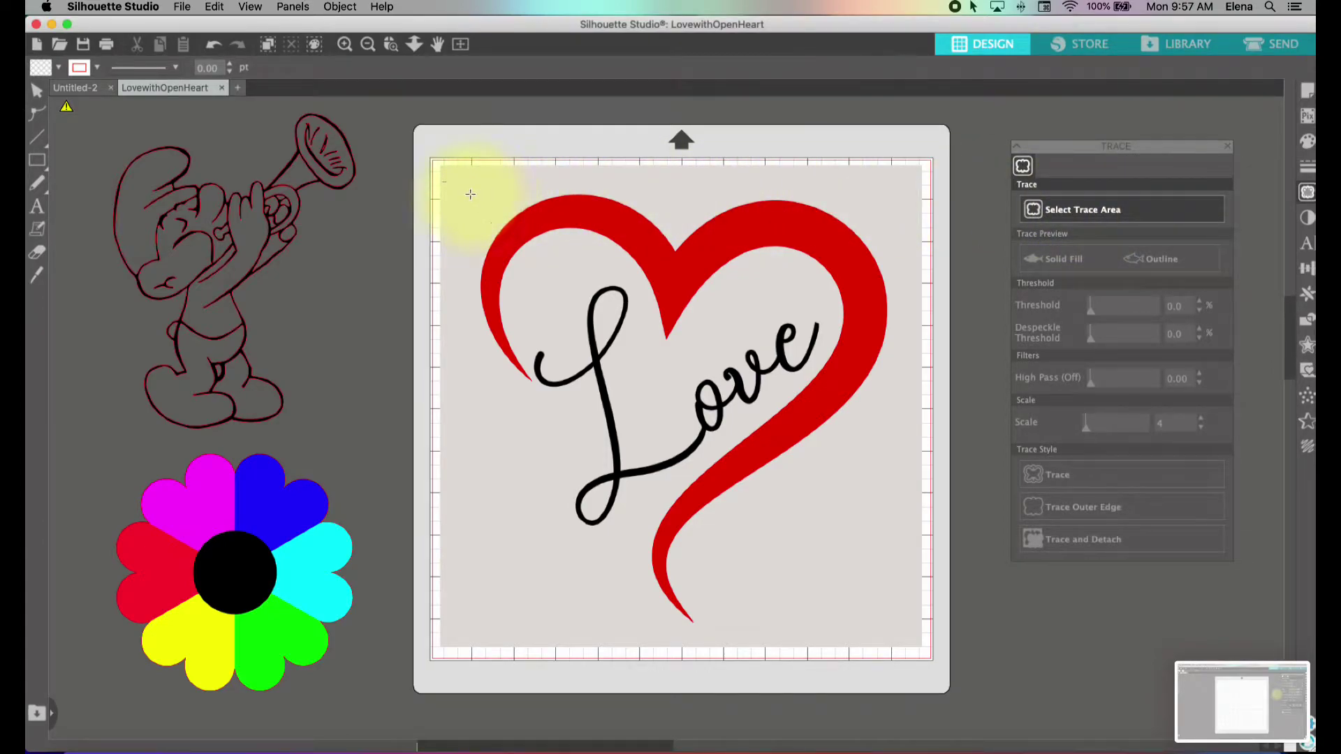
pyautogui.moveTo(426, 151)
pyautogui.mouseDown()
pyautogui.moveTo(864, 349)
pyautogui.moveTo(950, 547)
pyautogui.moveTo(939, 666)
pyautogui.mouseUp()
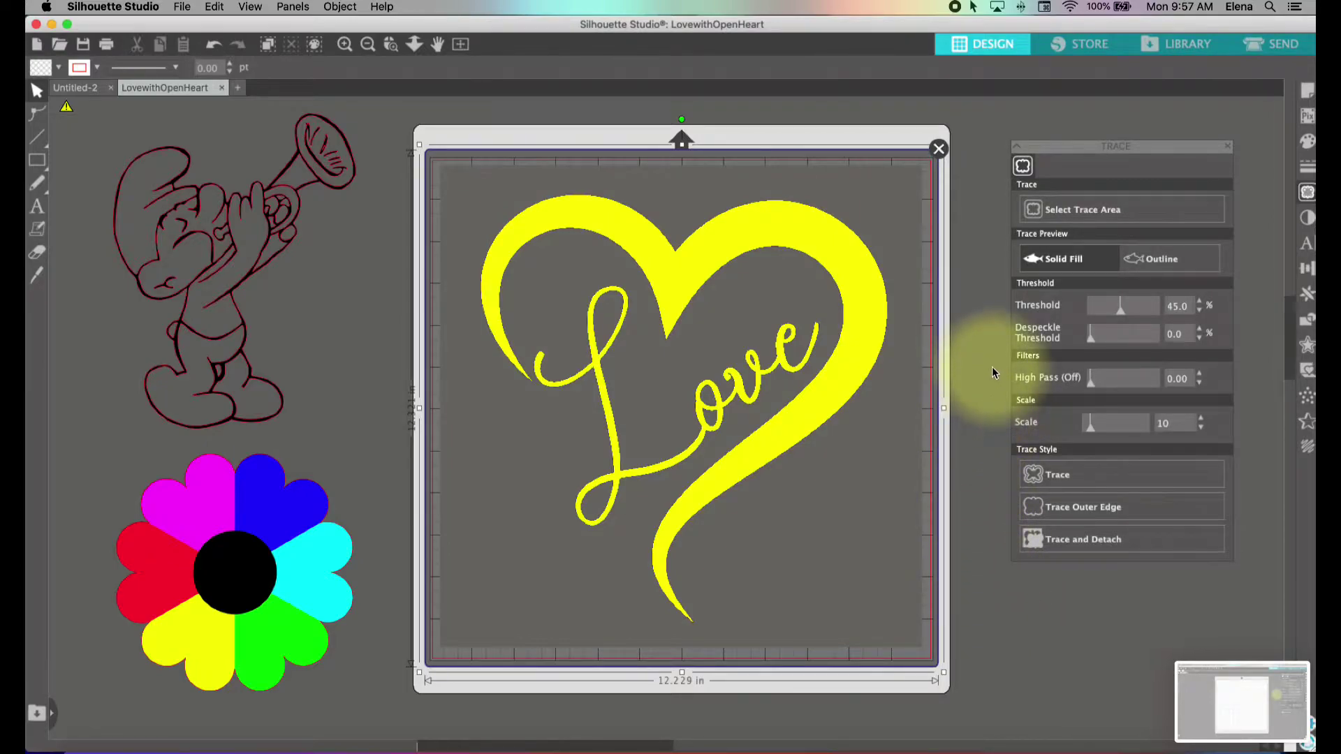
# Step: Compare the Outline and Solid Fill trace previews of the Love heart while lowering the threshold to 0%
pyautogui.click(1150, 258)
pyautogui.moveTo(1121, 307)
pyautogui.mouseDown()
pyautogui.moveTo(1109, 316)
pyautogui.moveTo(1157, 312)
pyautogui.moveTo(1096, 317)
pyautogui.moveTo(1093, 329)
pyautogui.mouseUp()
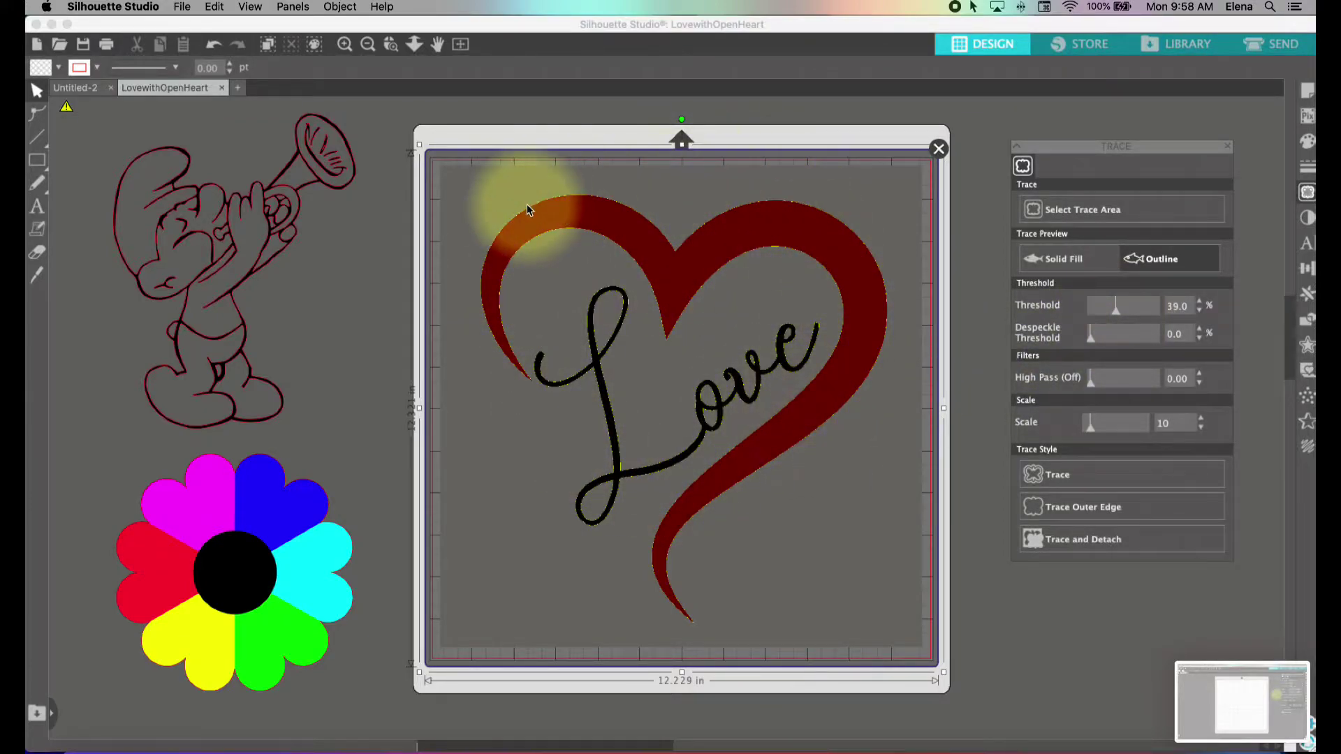
pyautogui.click(1045, 258)
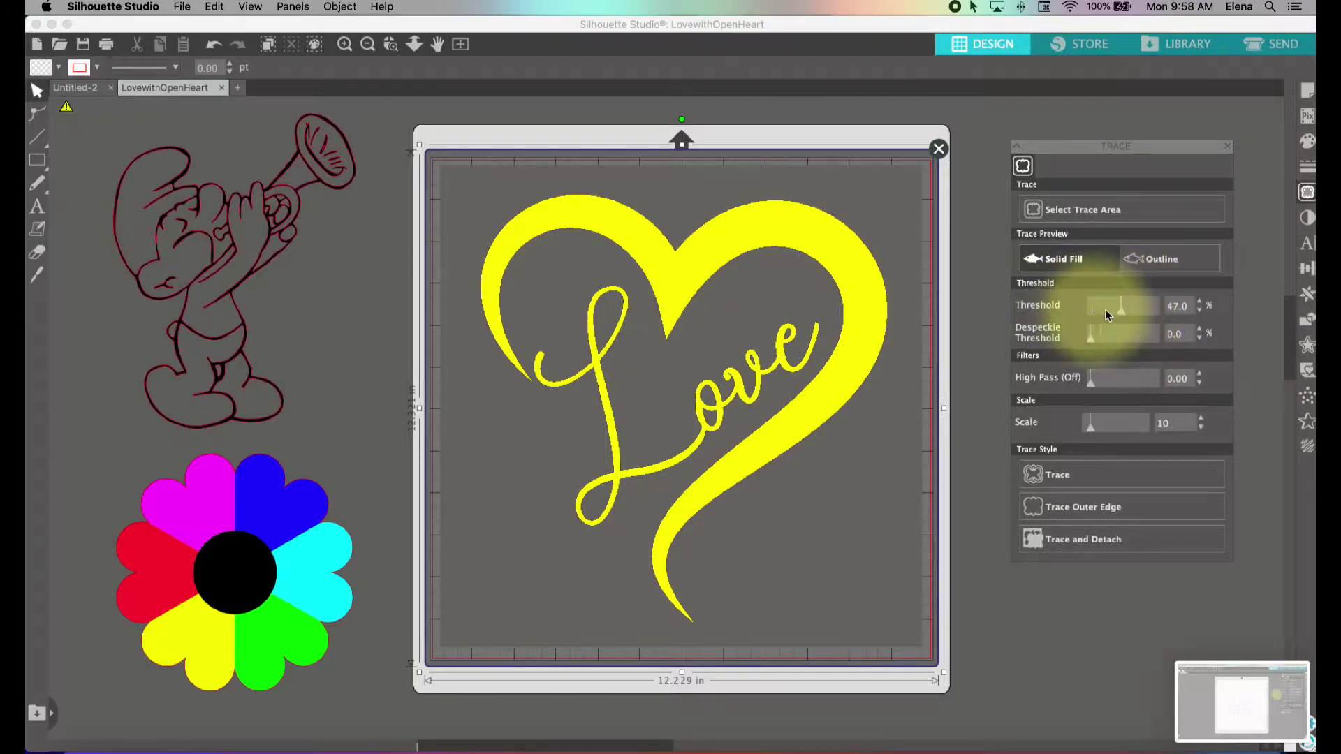
pyautogui.moveTo(1120, 311); pyautogui.dragTo(1094, 314)
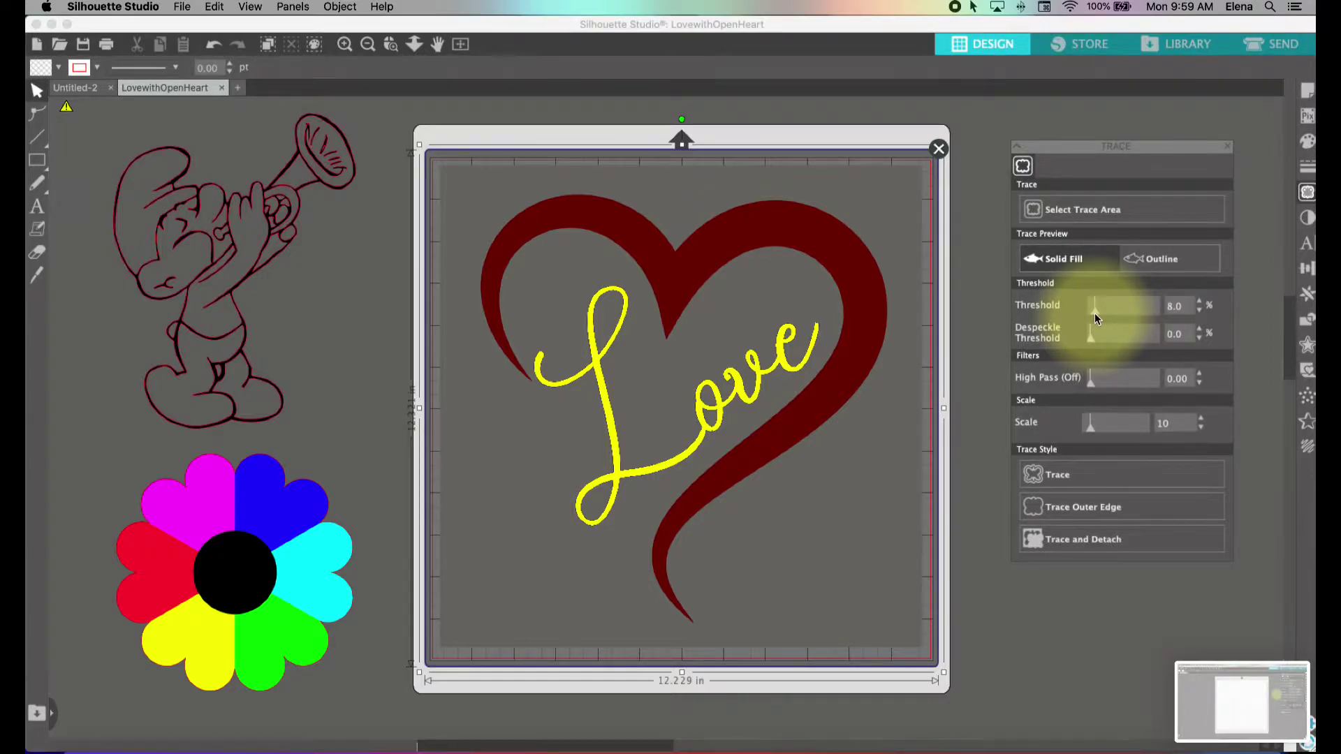
pyautogui.moveTo(1094, 311); pyautogui.dragTo(1083, 316)
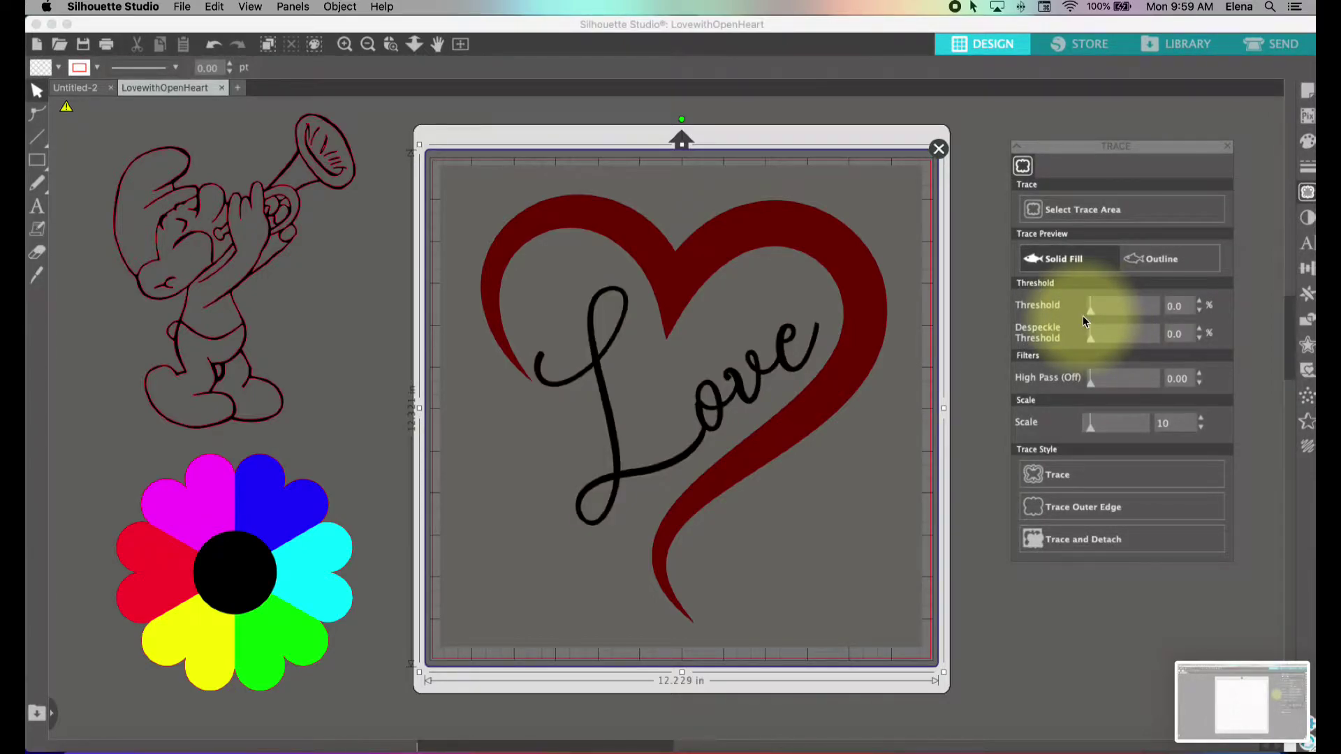
# Step: Set the threshold to 50% and trace the Love heart image with the standard Trace style
pyautogui.moveTo(1098, 313)
pyautogui.mouseDown()
pyautogui.moveTo(1158, 313)
pyautogui.moveTo(1125, 321)
pyautogui.mouseUp()
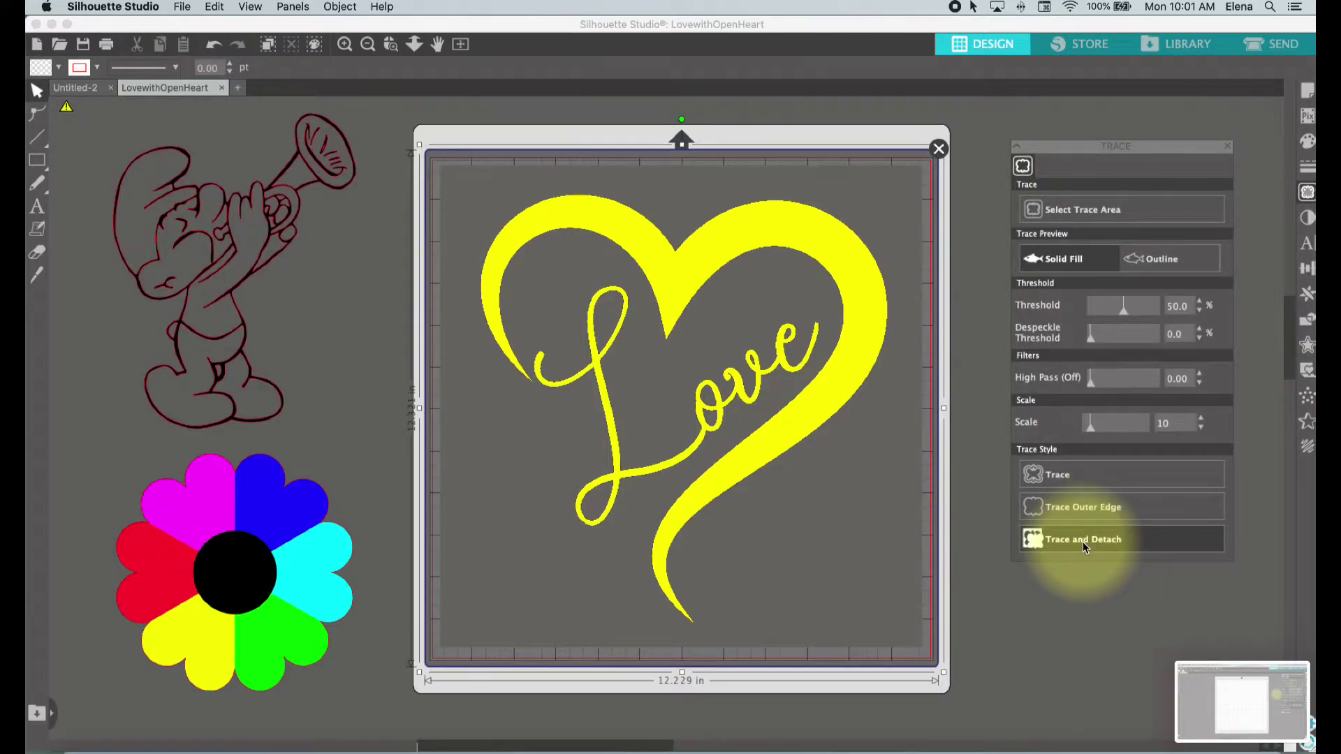
pyautogui.click(1062, 475)
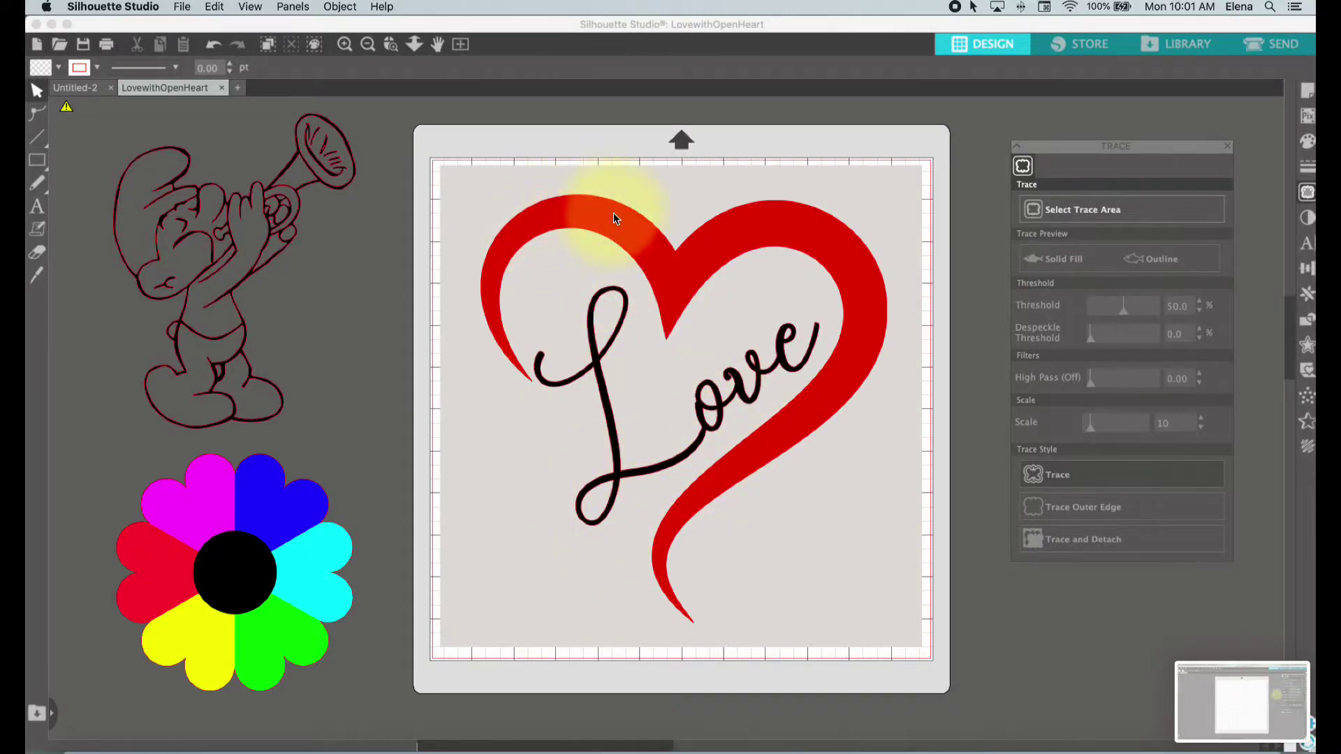
# Step: Move the original Love heart image and its traced cut lines off the right side of the cutting mat
pyautogui.moveTo(692, 199); pyautogui.dragTo(1254, 218)
pyautogui.click(744, 237)
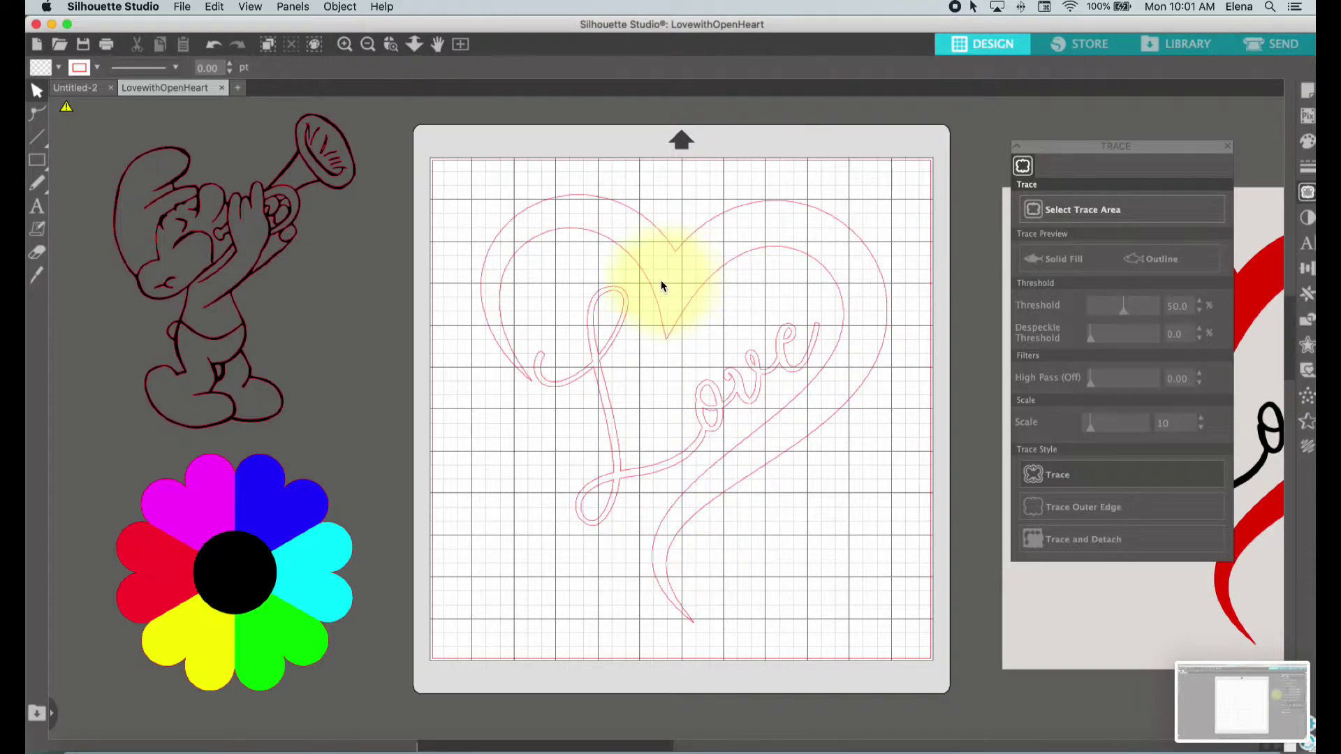
pyautogui.moveTo(649, 283); pyautogui.dragTo(1154, 572)
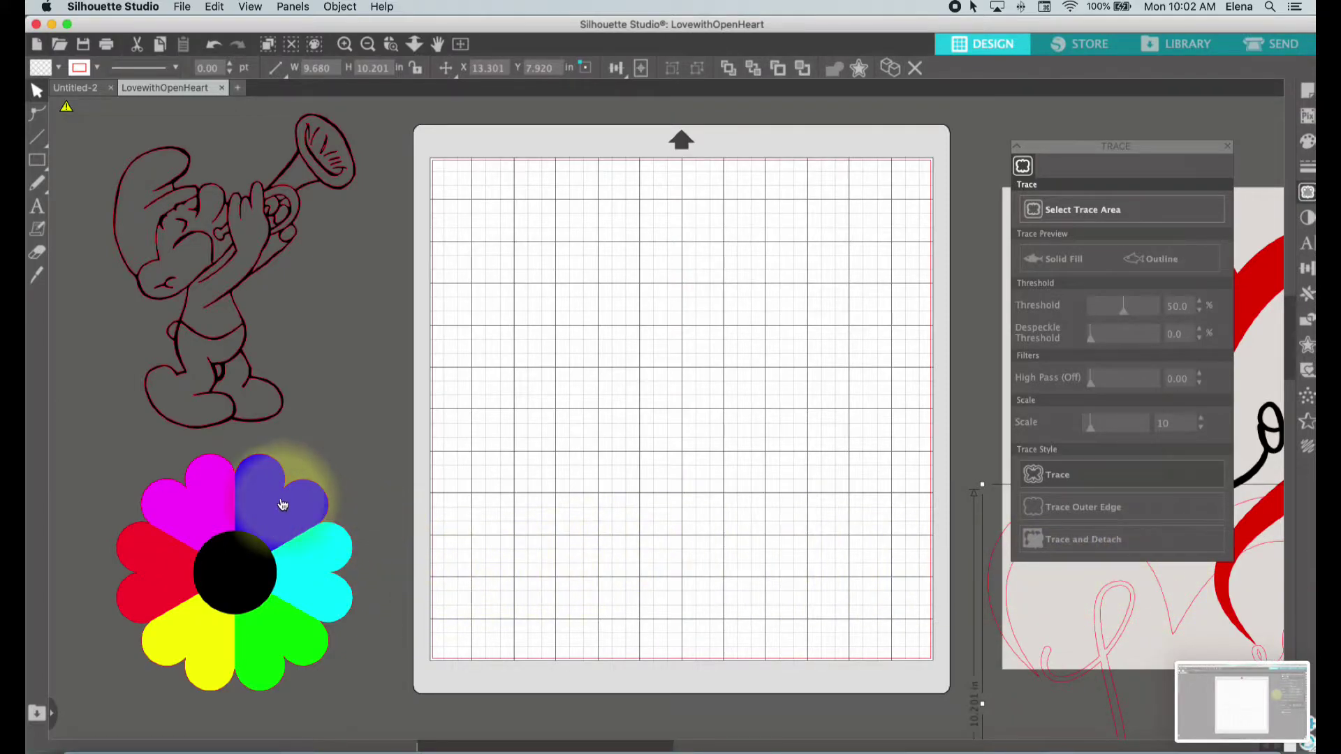
# Step: Place the multicoloured flower on the upper-left part of the mat and the trumpet-playing Smurf drawing on the lower right
pyautogui.moveTo(285, 503); pyautogui.dragTo(497, 343)
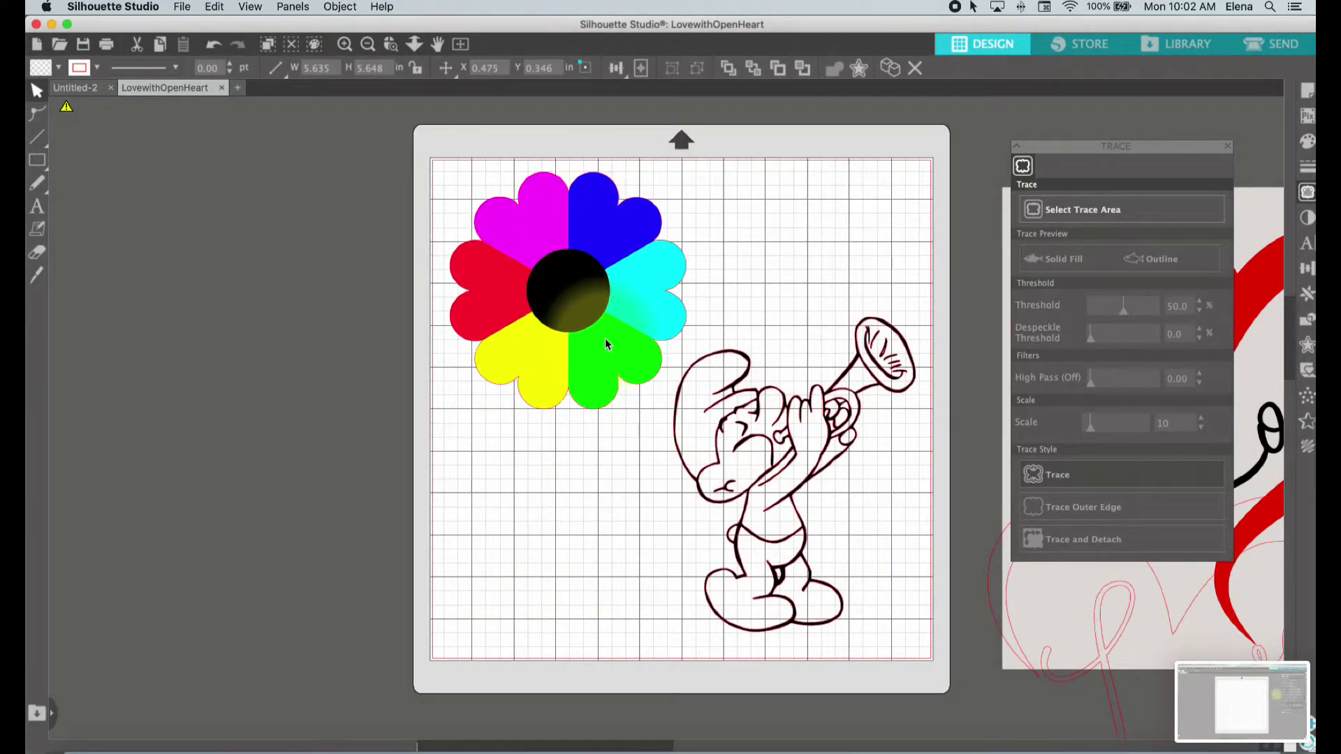
pyautogui.click(768, 447)
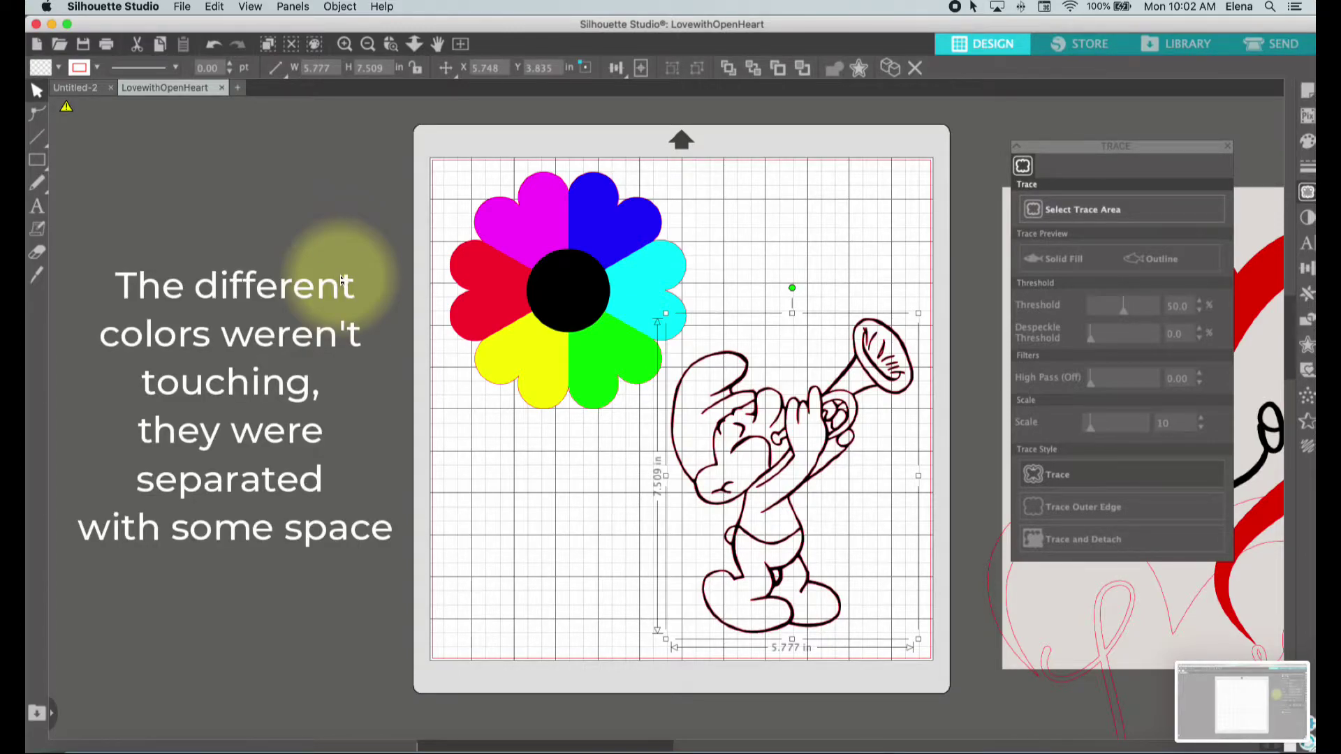
pyautogui.moveTo(568, 265)
pyautogui.mouseDown()
pyautogui.moveTo(552, 238)
pyautogui.moveTo(504, 263)
pyautogui.moveTo(558, 276)
pyautogui.moveTo(560, 242)
pyautogui.moveTo(570, 282)
pyautogui.mouseUp()
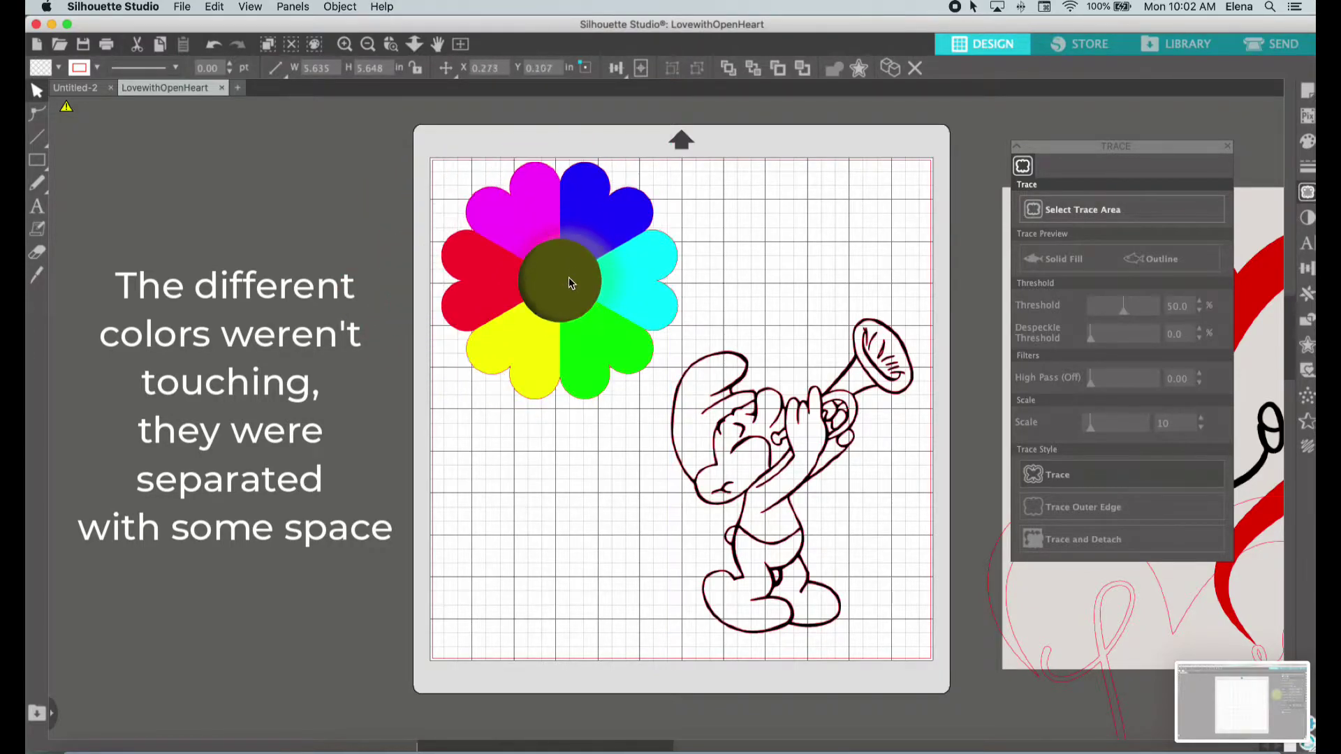
pyautogui.press('super+z')
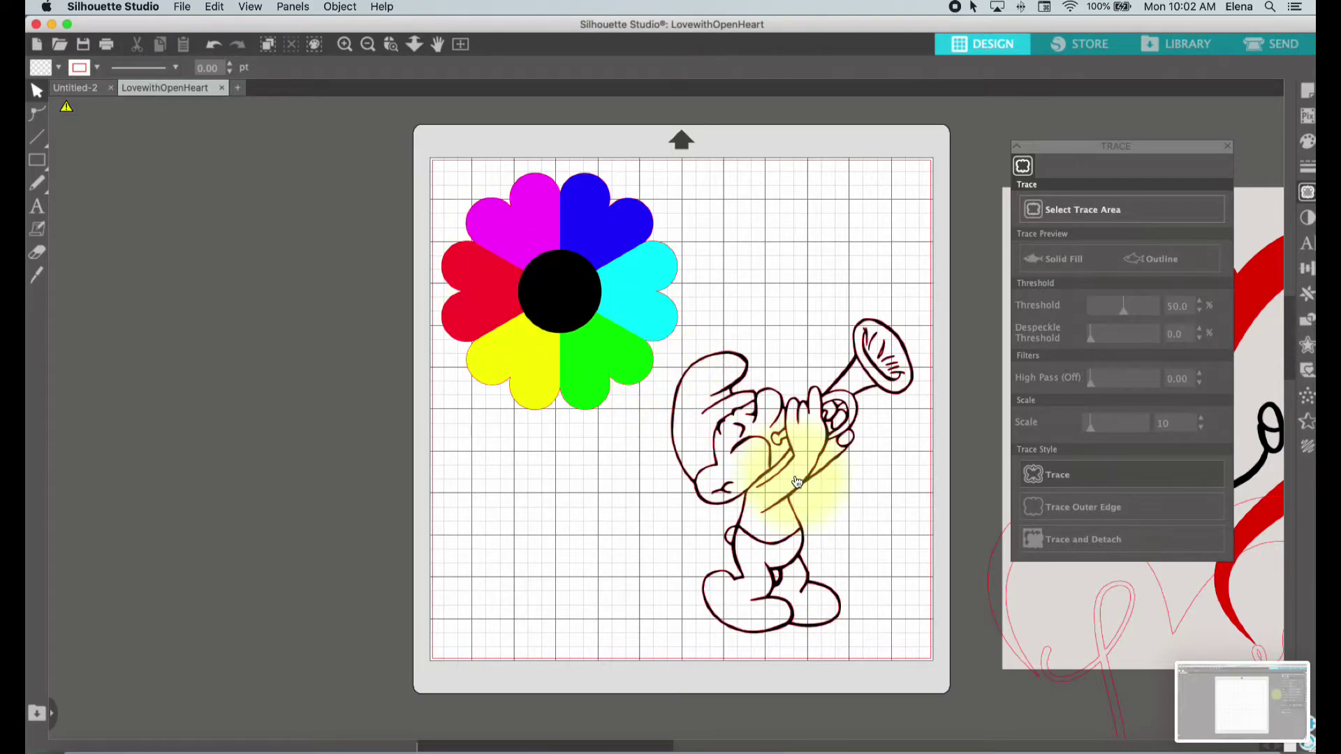
pyautogui.moveTo(807, 487); pyautogui.dragTo(870, 505)
pyautogui.click(702, 423)
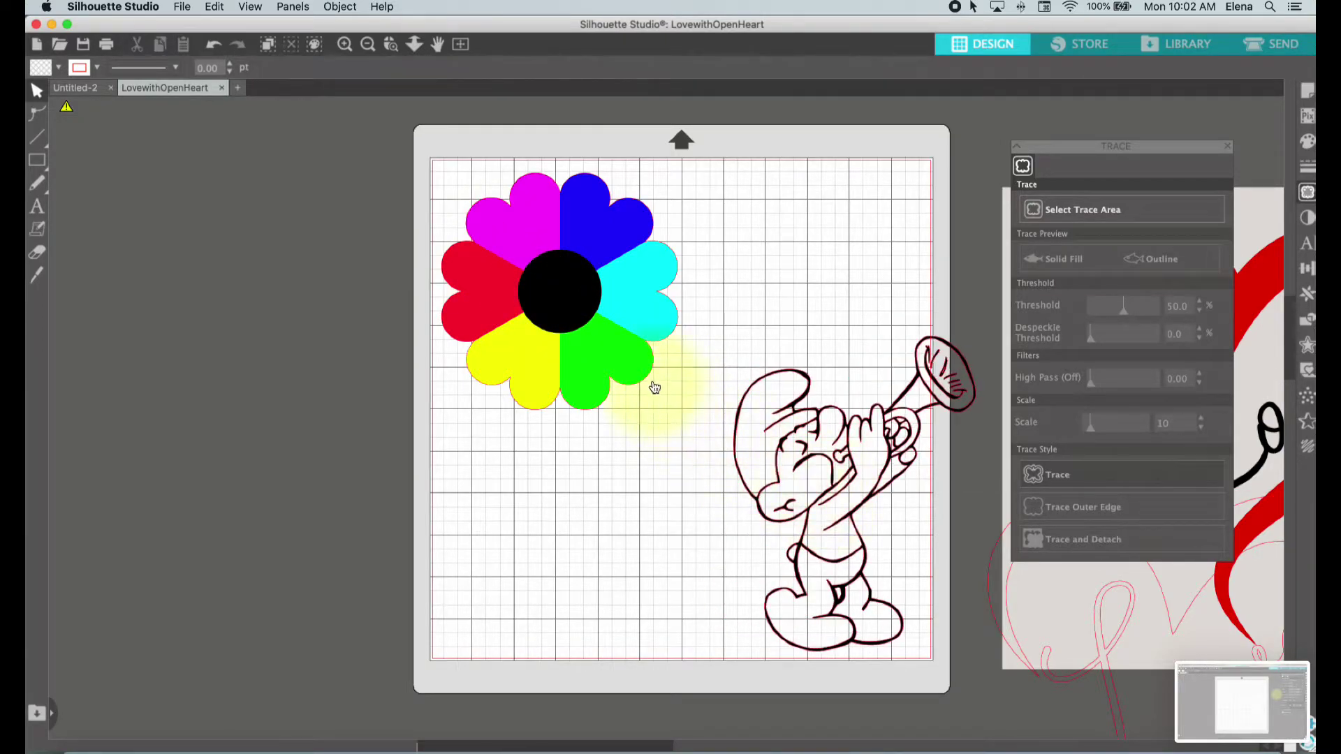
pyautogui.moveTo(592, 308); pyautogui.dragTo(594, 310)
pyautogui.moveTo(596, 312); pyautogui.dragTo(593, 306)
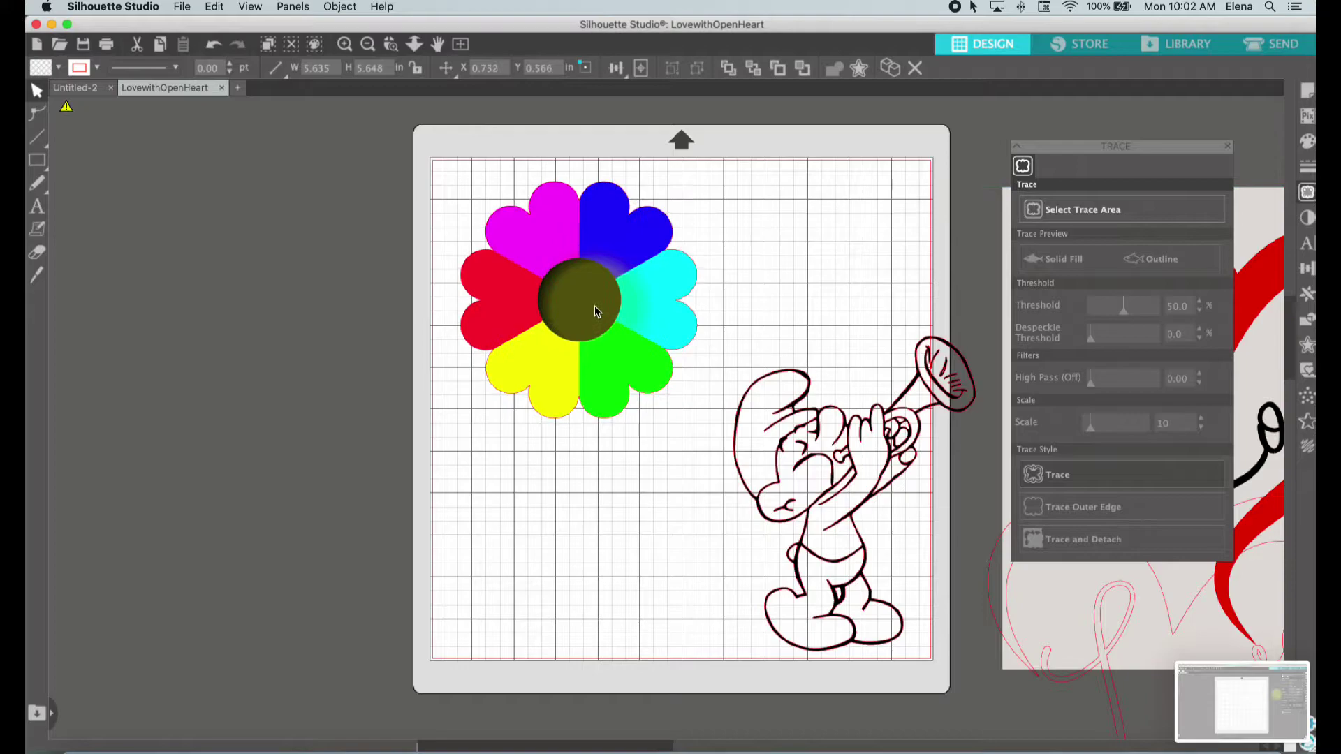
pyautogui.click(490, 201)
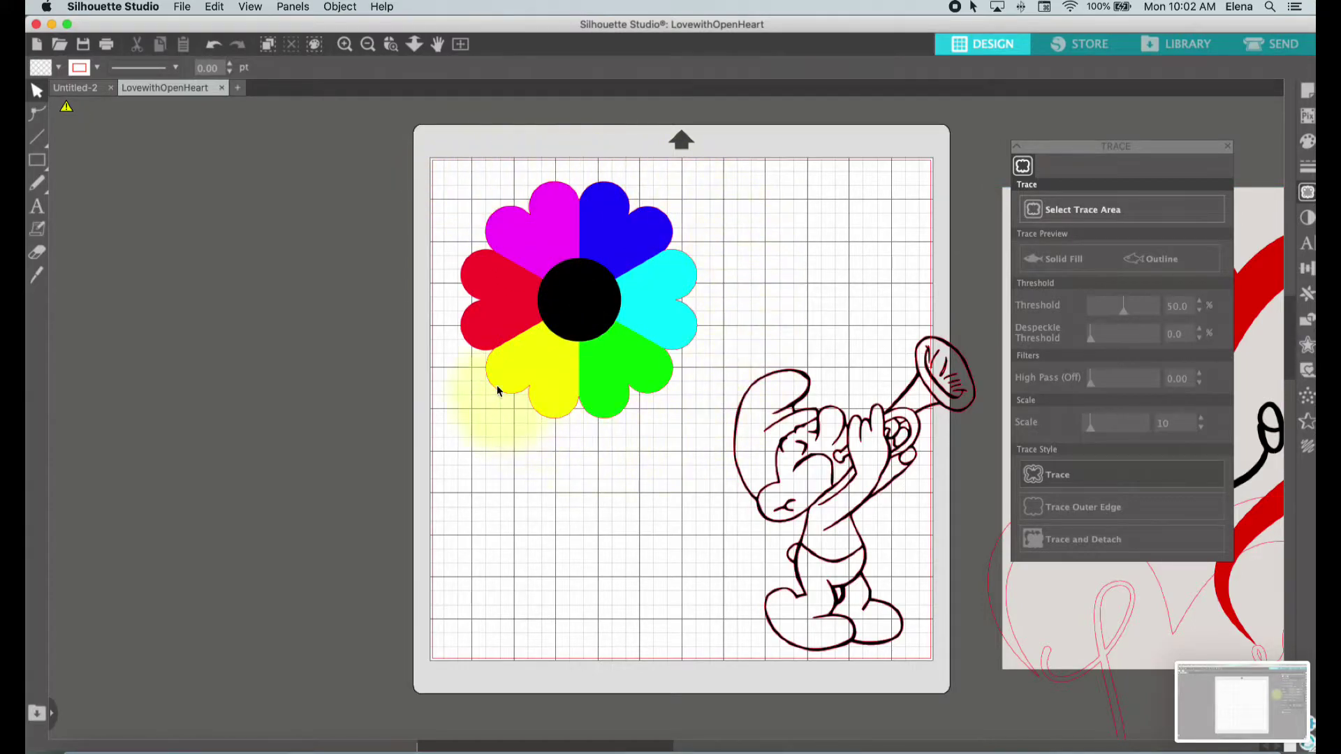
# Step: Try a trace area about 6.4 in wide around the multicoloured flower with the threshold raised to 89%, and discard it
pyautogui.click(1055, 213)
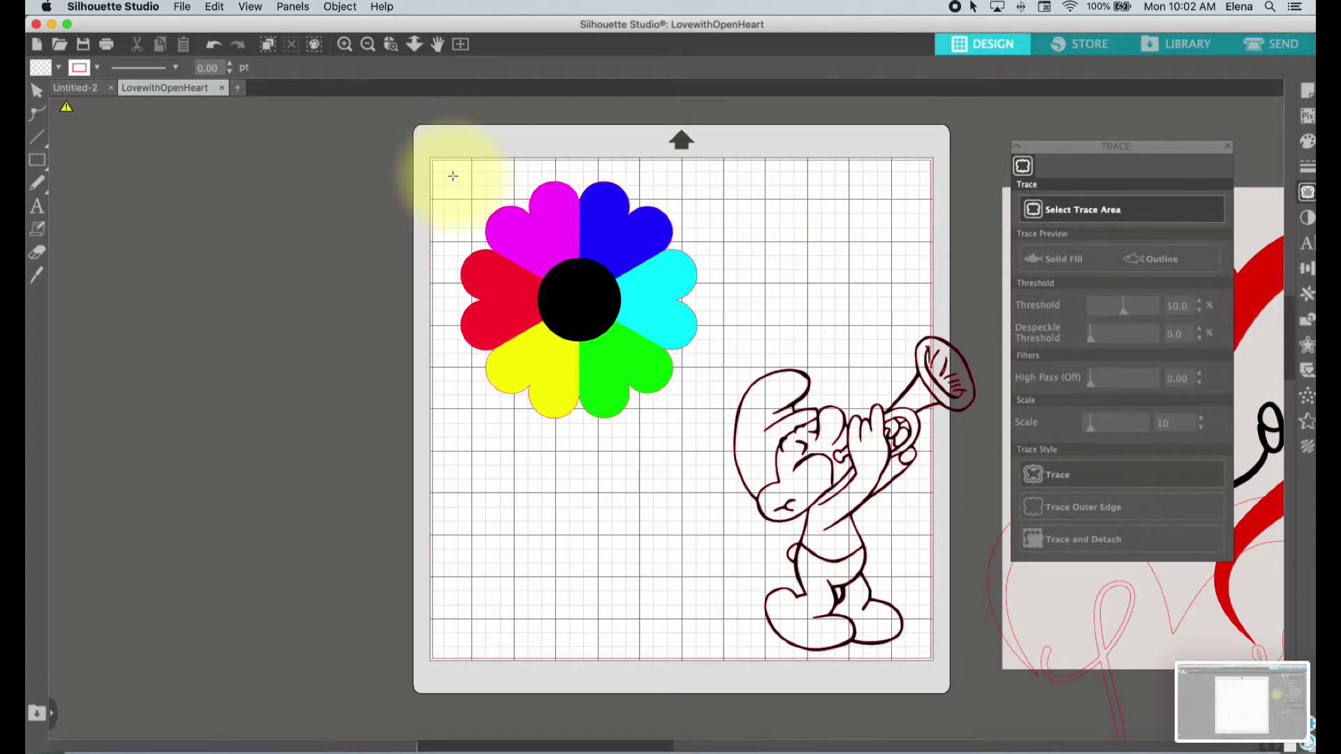
pyautogui.moveTo(444, 173)
pyautogui.mouseDown()
pyautogui.moveTo(707, 222)
pyautogui.moveTo(711, 433)
pyautogui.mouseUp()
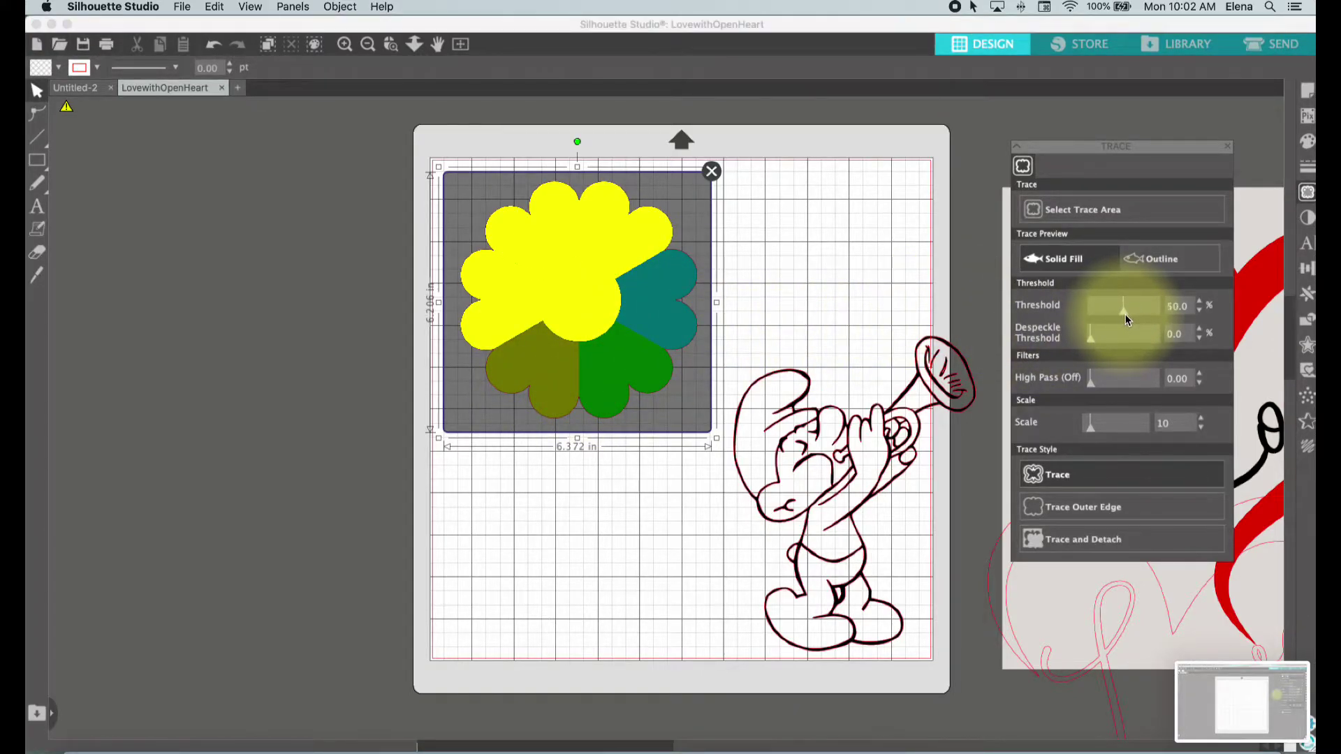
pyautogui.moveTo(1130, 313); pyautogui.dragTo(1134, 313)
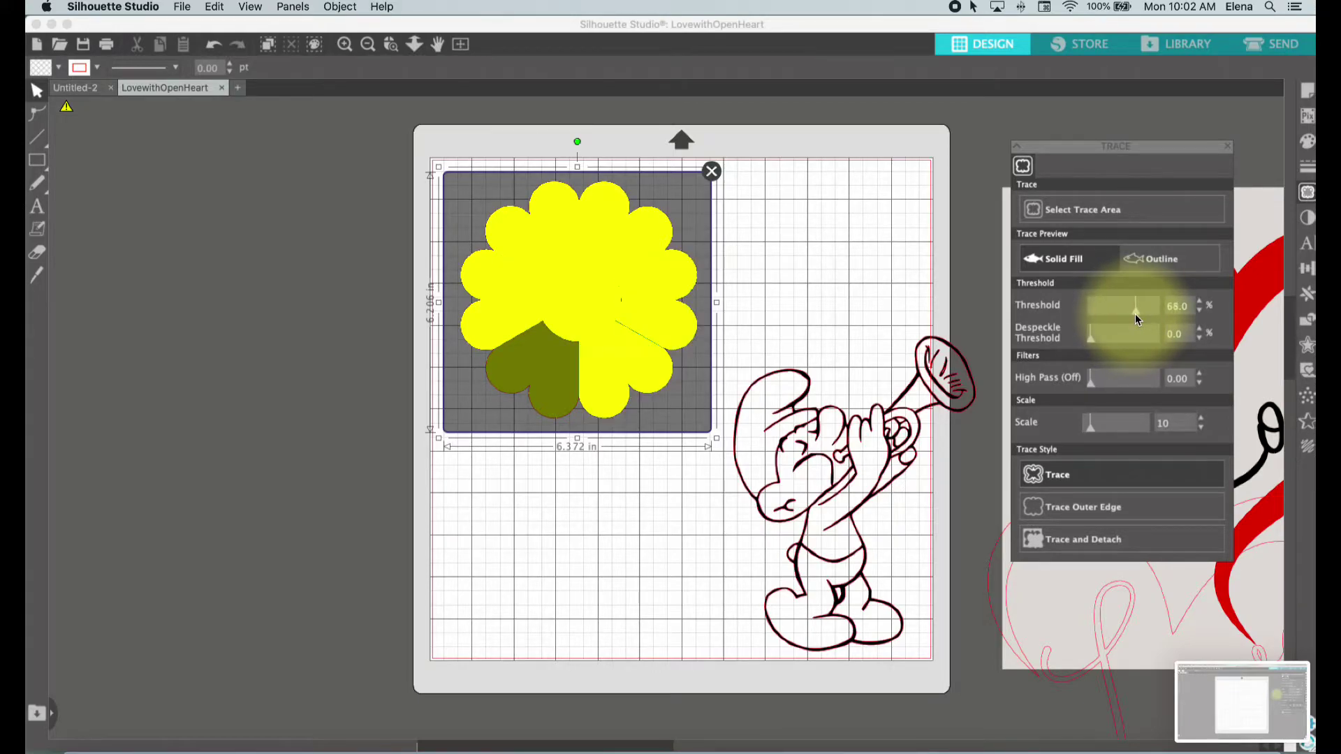
pyautogui.moveTo(1147, 312); pyautogui.dragTo(1150, 313)
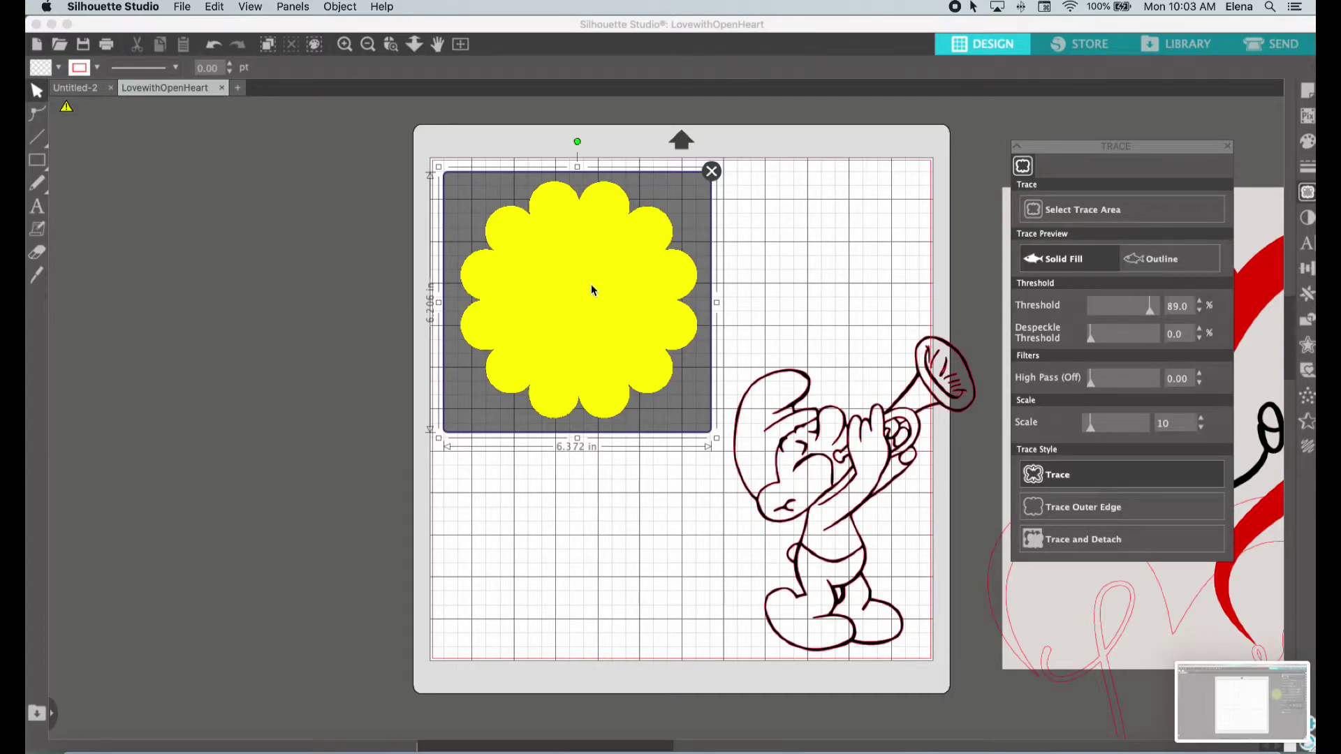
pyautogui.click(712, 171)
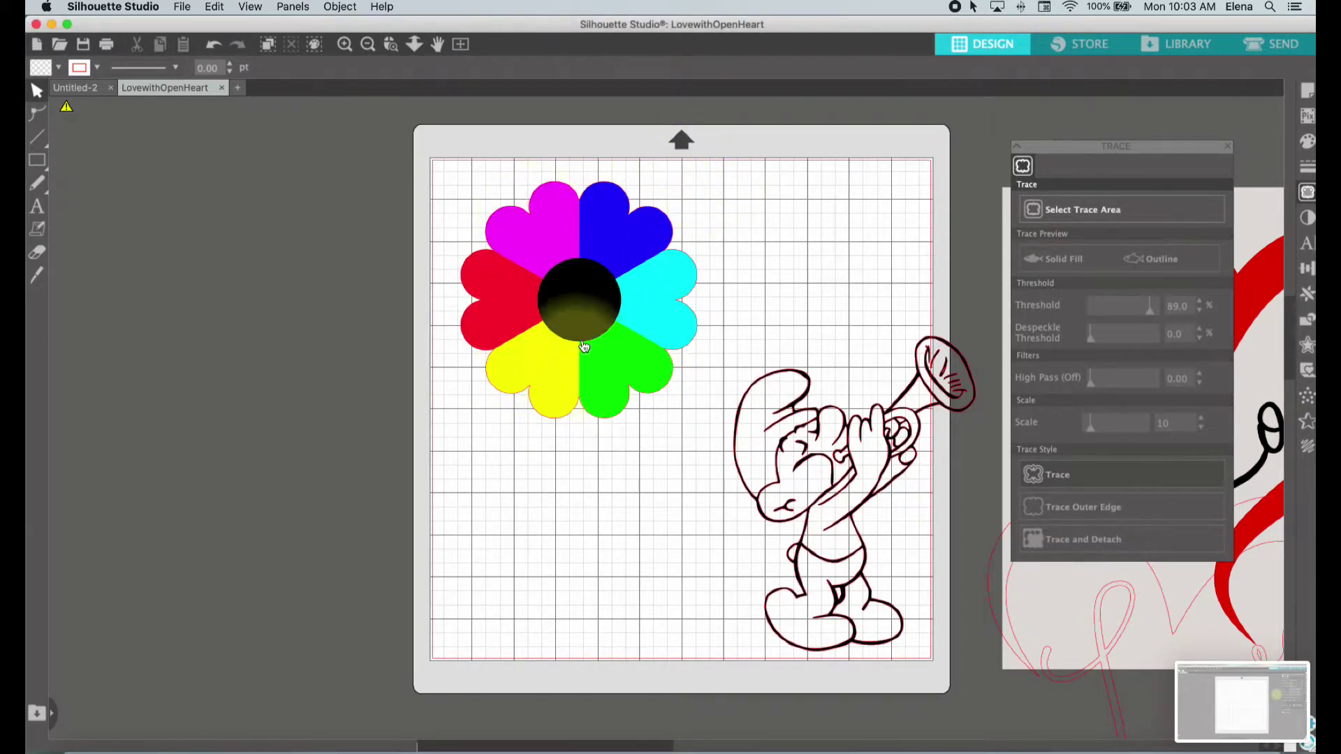
pyautogui.click(1063, 210)
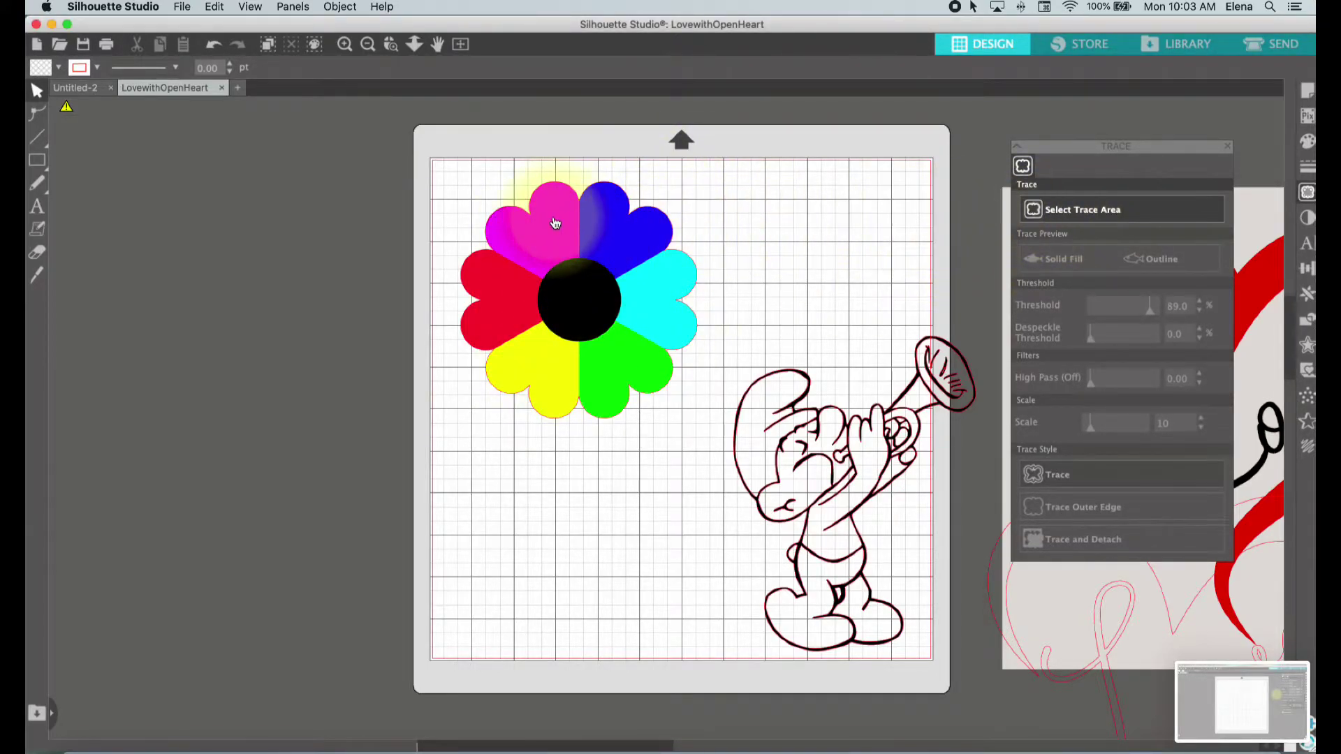
# Step: Move the multicoloured flower off the left side of the mat and the Smurf drawing toward the mat's middle
pyautogui.moveTo(566, 329); pyautogui.dragTo(187, 262)
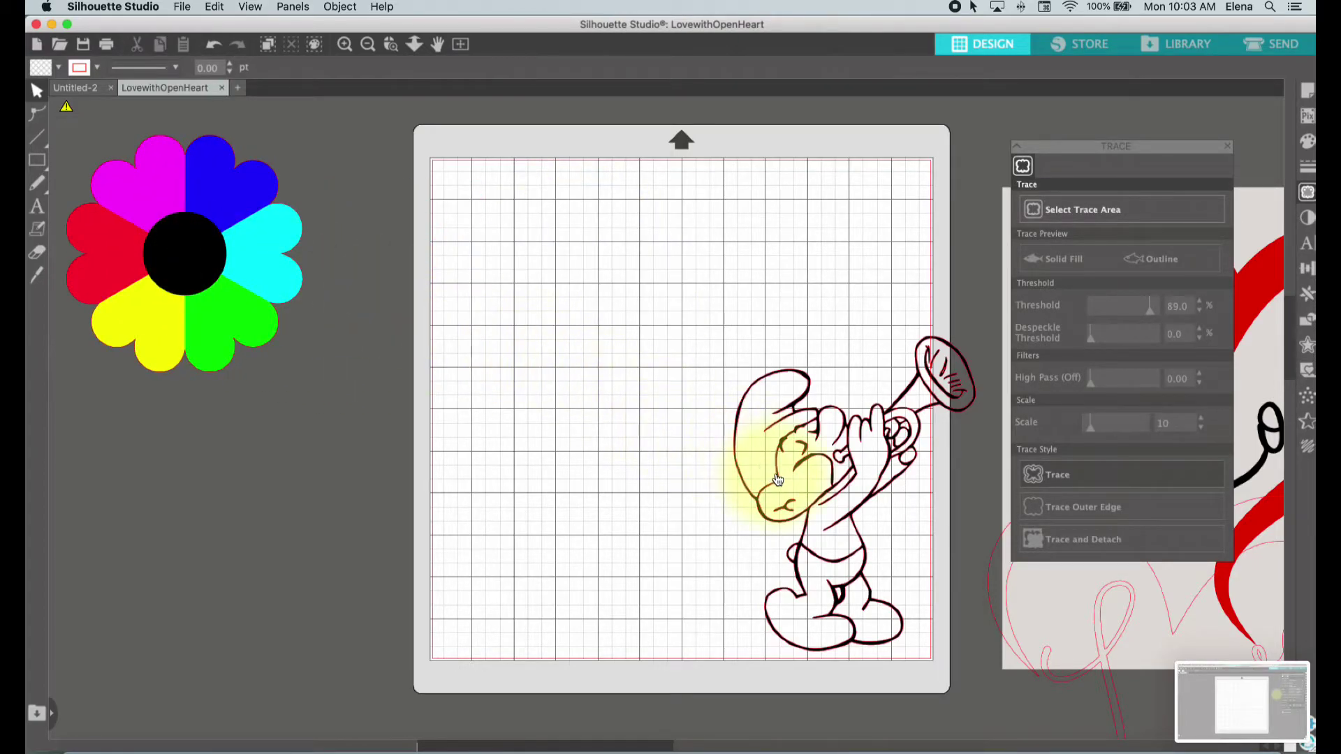
pyautogui.moveTo(749, 473); pyautogui.dragTo(561, 372)
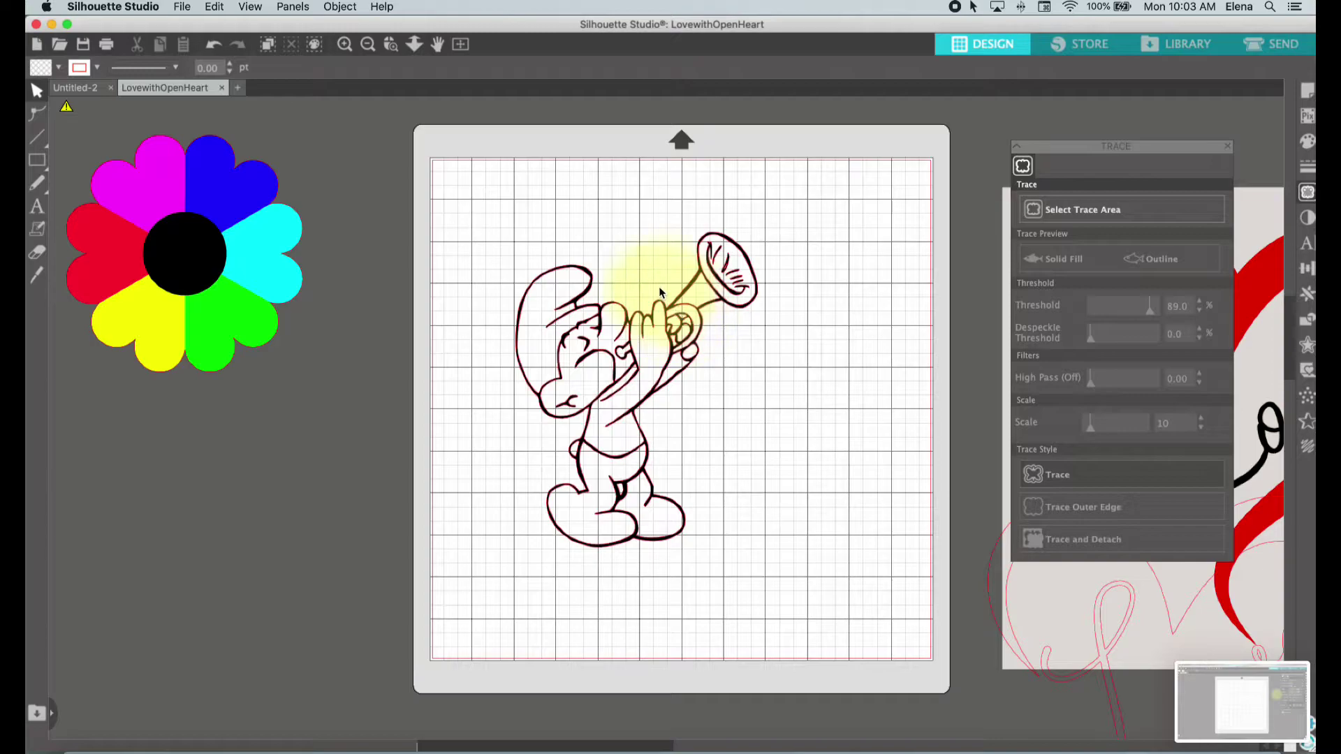
# Step: Select a trace area about 7.6 by 9.2 in around the Smurf drawing and raise its threshold to 100%
pyautogui.click(1071, 212)
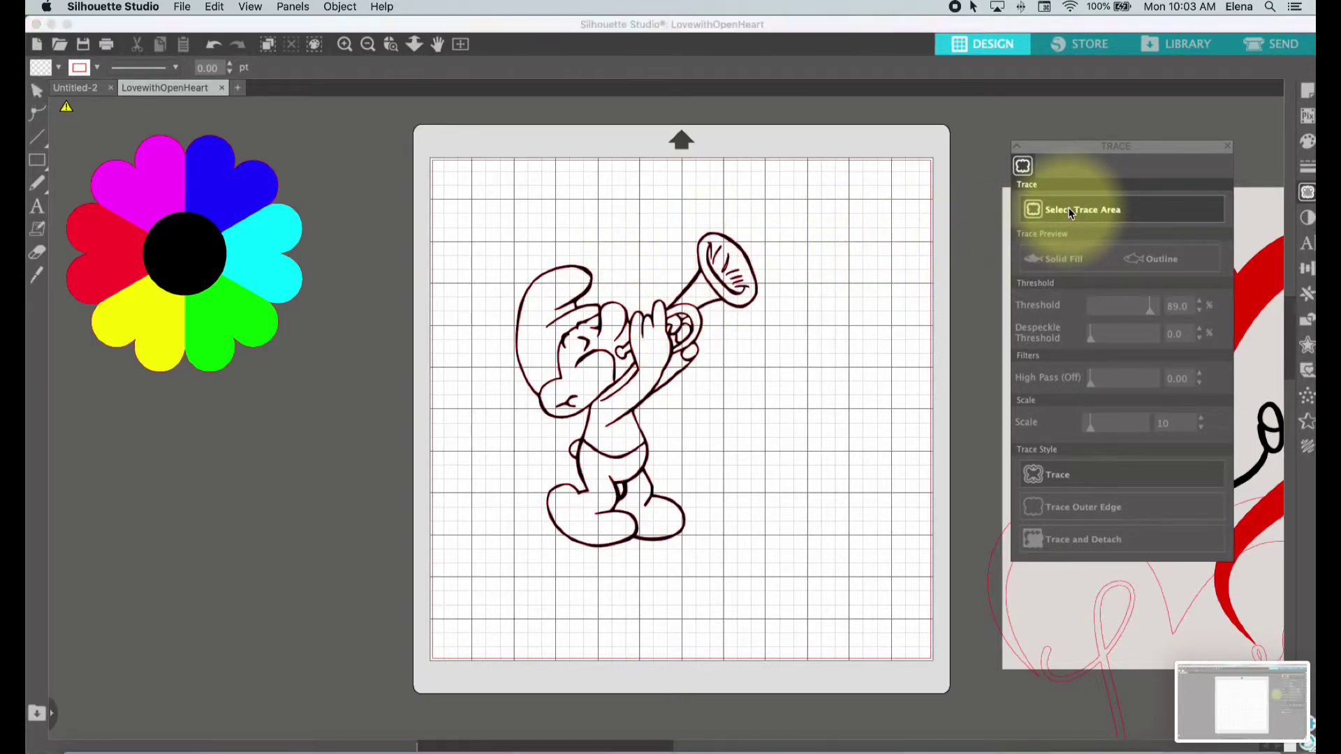
pyautogui.moveTo(468, 196)
pyautogui.mouseDown()
pyautogui.moveTo(681, 215)
pyautogui.moveTo(812, 324)
pyautogui.moveTo(789, 586)
pyautogui.mouseUp()
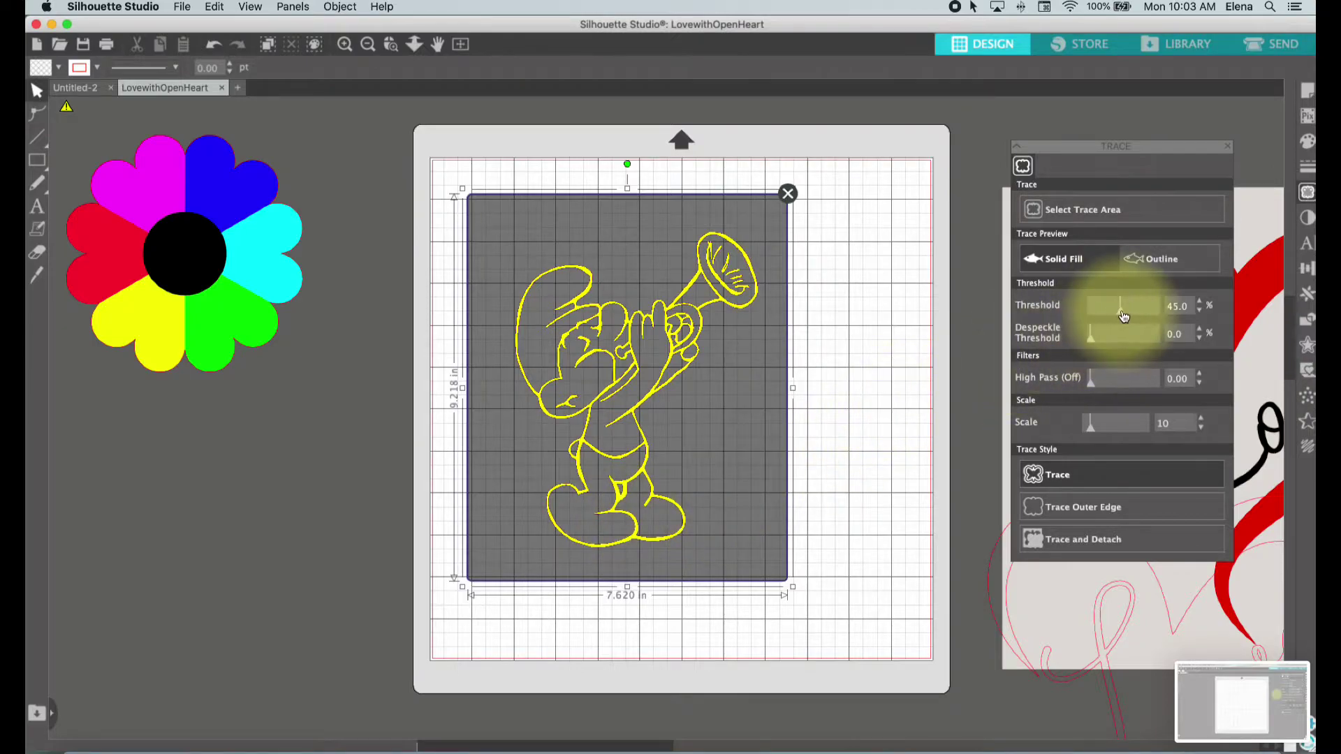
pyautogui.moveTo(1124, 316); pyautogui.dragTo(1146, 312)
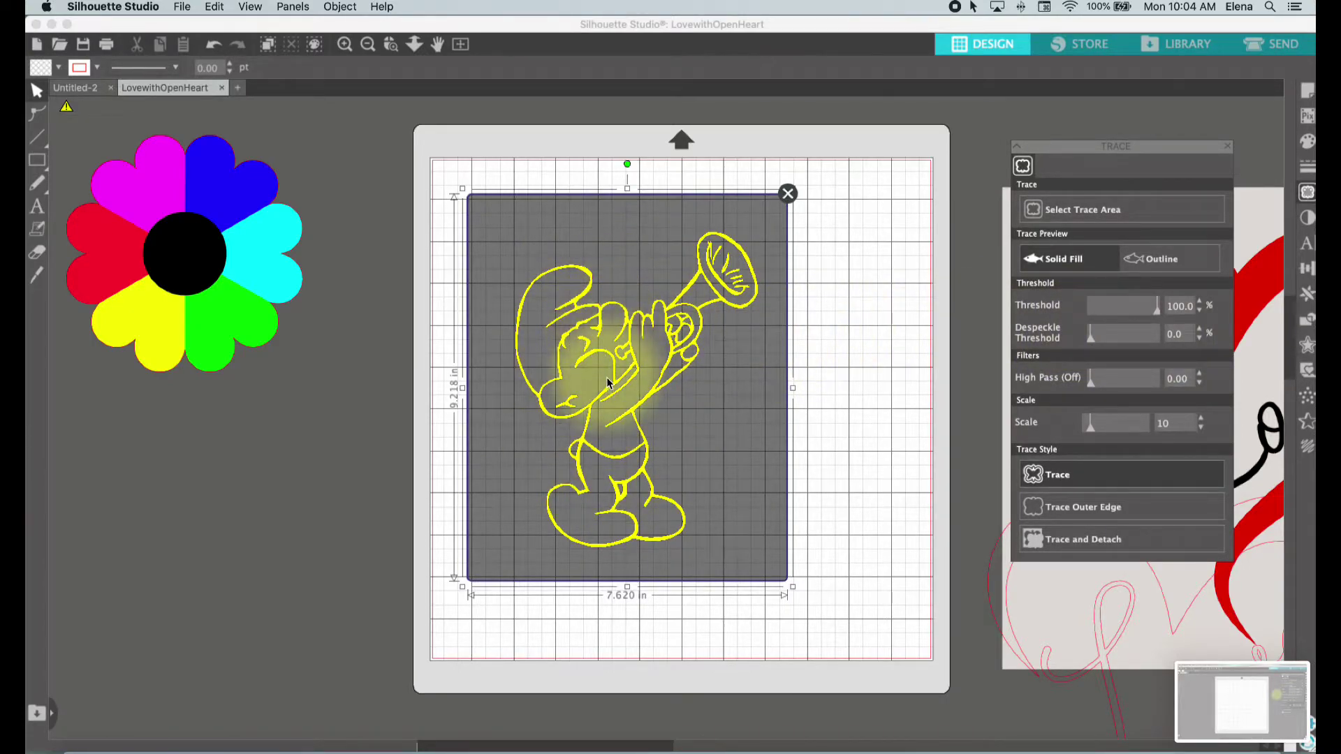
# Step: Discard the trace area around the Smurf drawing and move the drawing off the mat, below the multicoloured flower
pyautogui.click(789, 194)
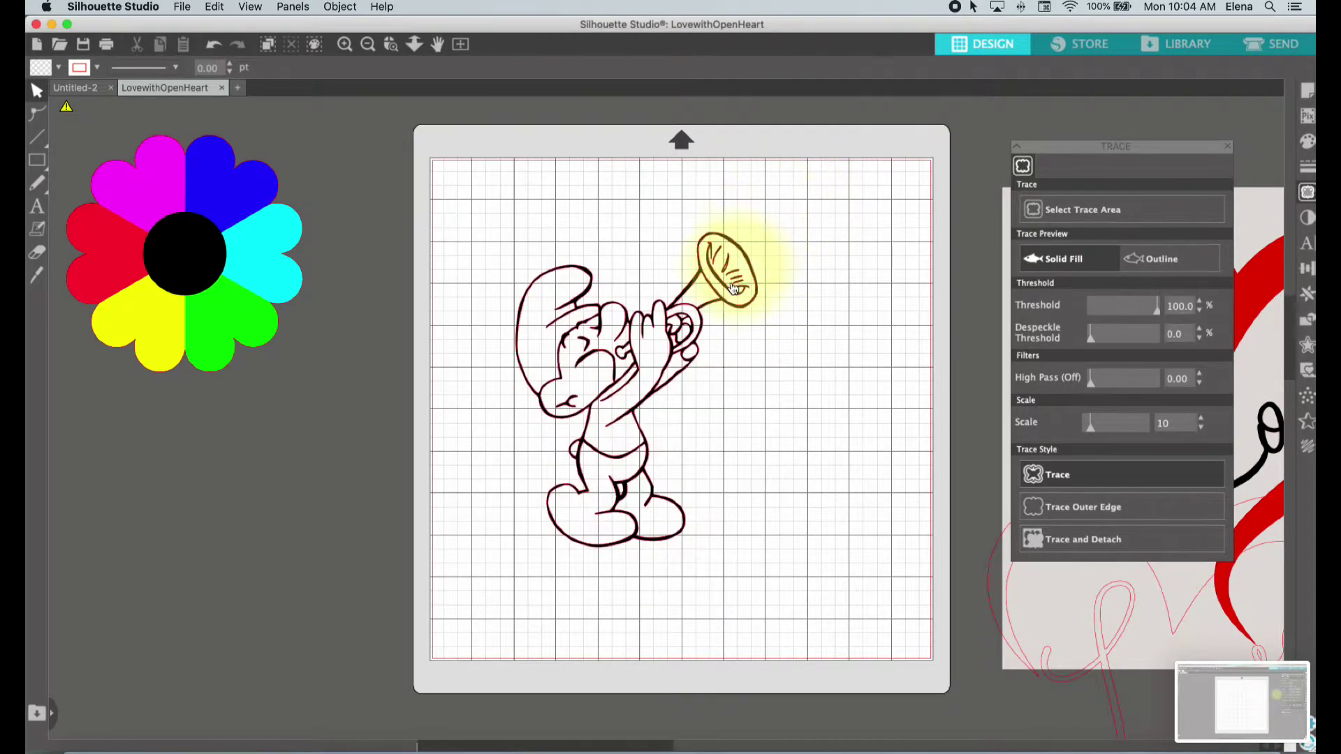
pyautogui.moveTo(668, 365); pyautogui.dragTo(193, 535)
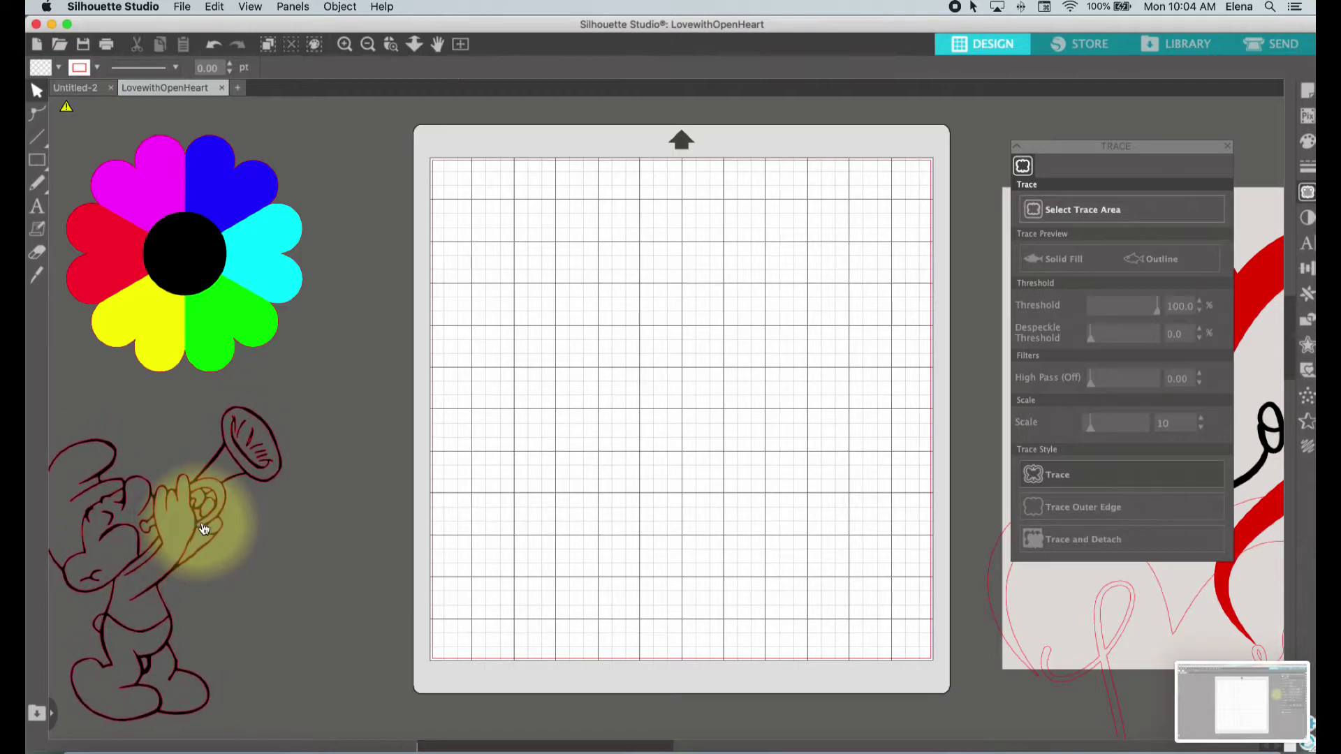
# Step: Set the original Love heart picture aside beyond the mat and centre its traced cut lines on the mat
pyautogui.click(978, 637)
pyautogui.moveTo(1012, 644); pyautogui.dragTo(702, 425)
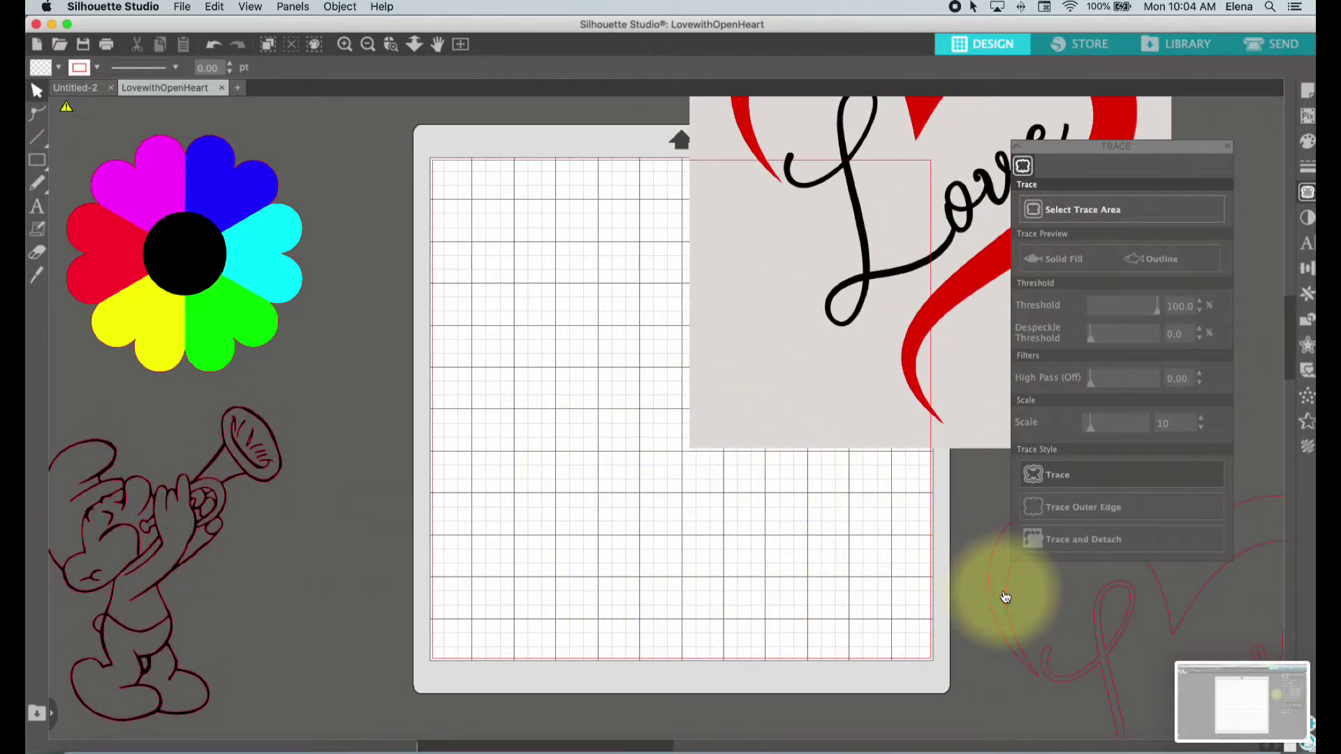
pyautogui.moveTo(1001, 593)
pyautogui.mouseDown()
pyautogui.moveTo(792, 512)
pyautogui.moveTo(601, 383)
pyautogui.moveTo(539, 294)
pyautogui.moveTo(471, 284)
pyautogui.moveTo(505, 308)
pyautogui.mouseUp()
pyautogui.moveTo(796, 134)
pyautogui.mouseDown()
pyautogui.moveTo(951, 209)
pyautogui.moveTo(1115, 434)
pyautogui.moveTo(1111, 412)
pyautogui.mouseUp()
pyautogui.moveTo(692, 255); pyautogui.dragTo(693, 242)
pyautogui.click(495, 408)
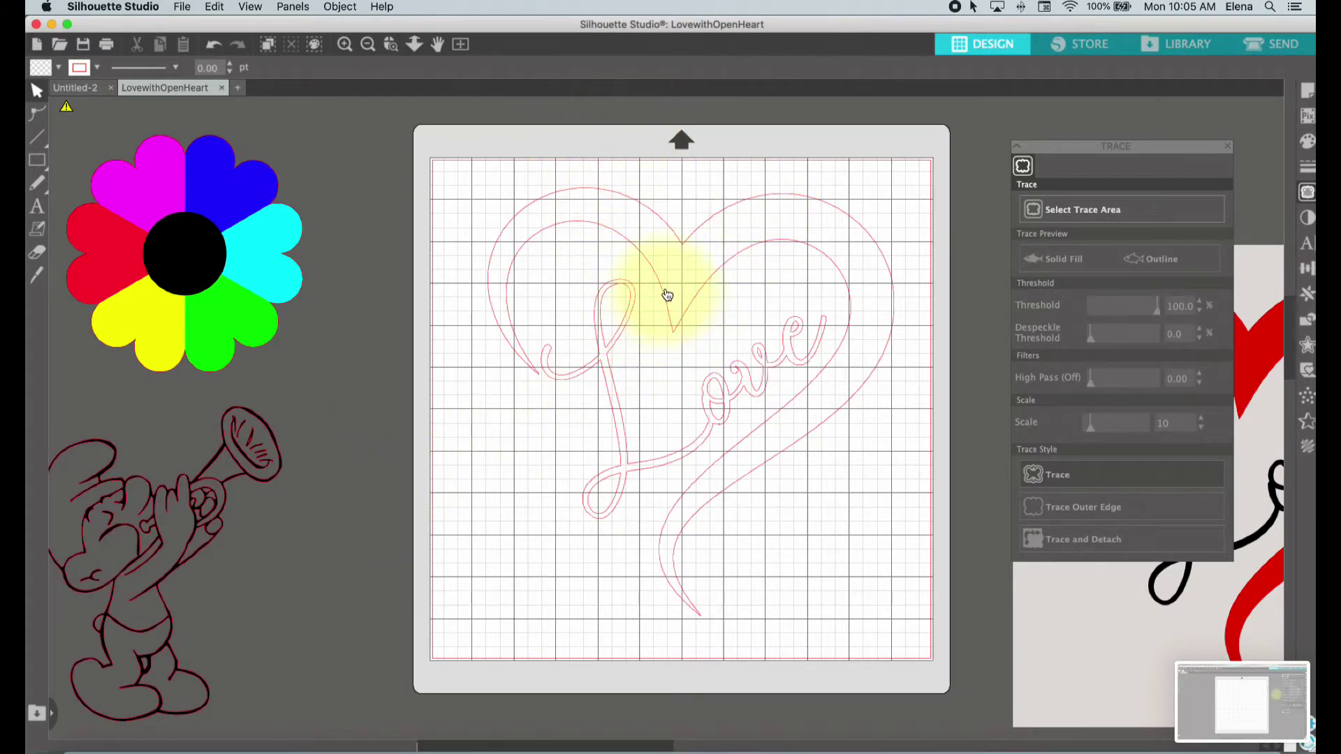
pyautogui.moveTo(665, 292)
pyautogui.mouseDown()
pyautogui.moveTo(644, 276)
pyautogui.moveTo(658, 308)
pyautogui.moveTo(633, 270)
pyautogui.moveTo(693, 276)
pyautogui.moveTo(653, 298)
pyautogui.mouseUp()
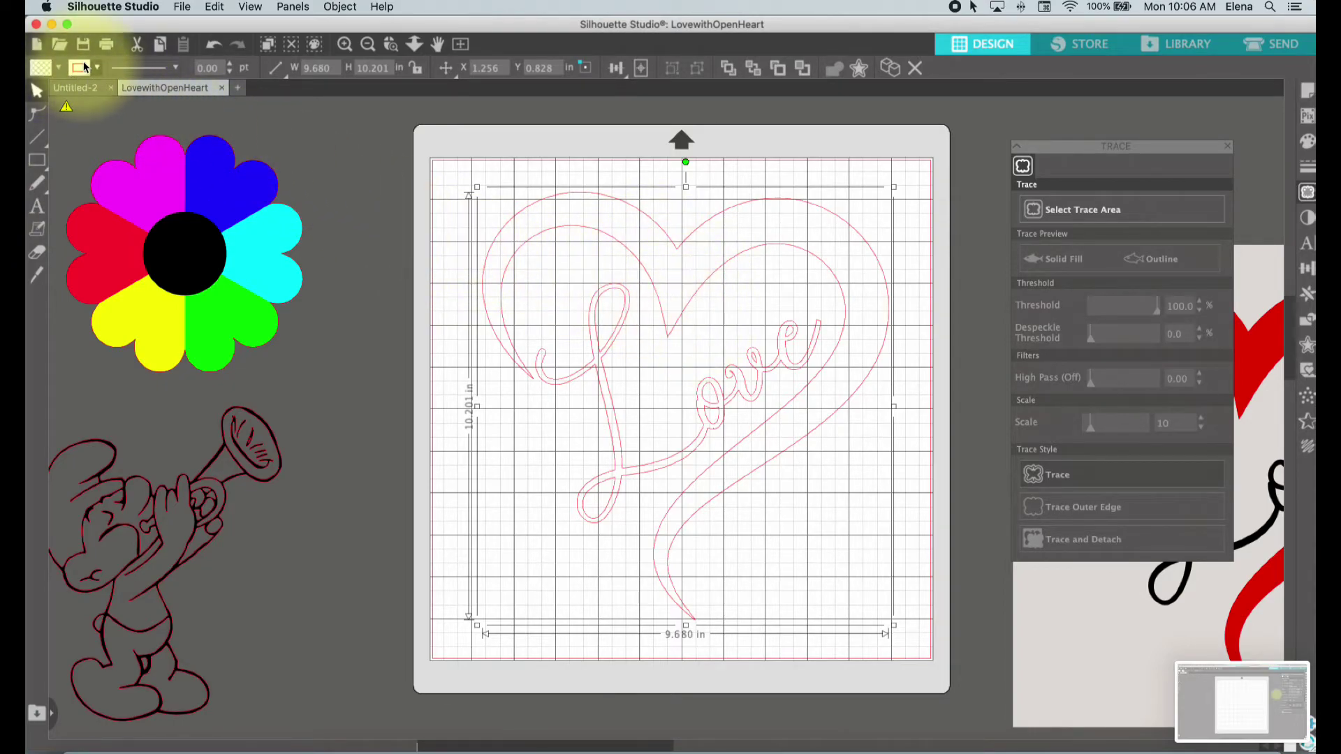
# Step: Try a black fill on the whole traced Love heart and undo it
pyautogui.click(40, 68)
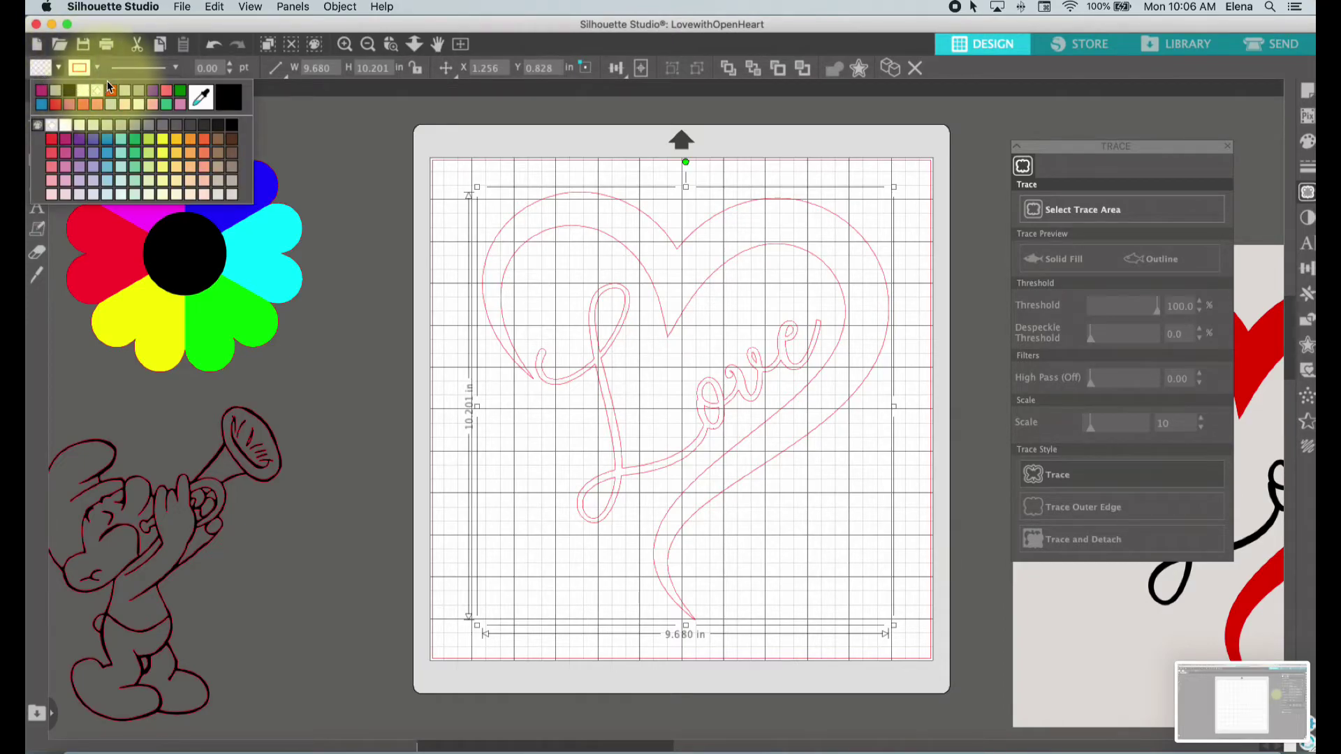
pyautogui.click(68, 90)
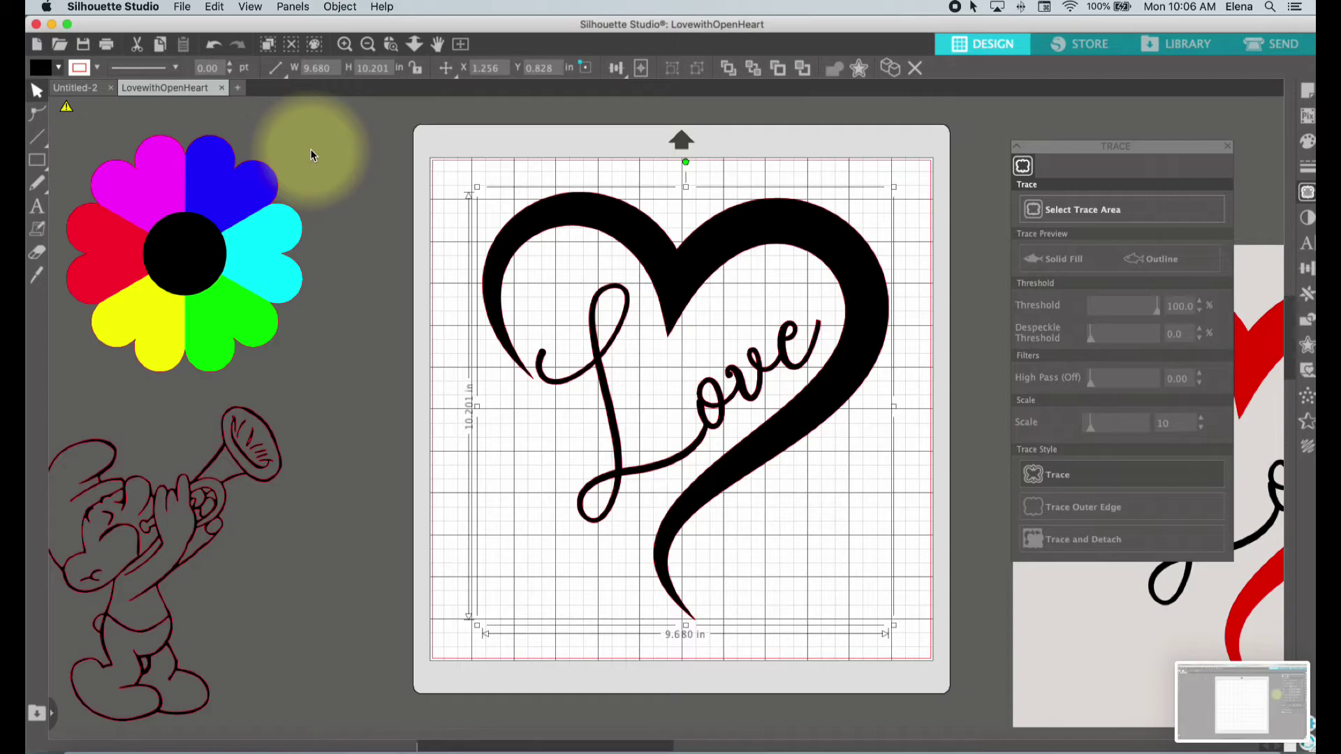
pyautogui.click(213, 44)
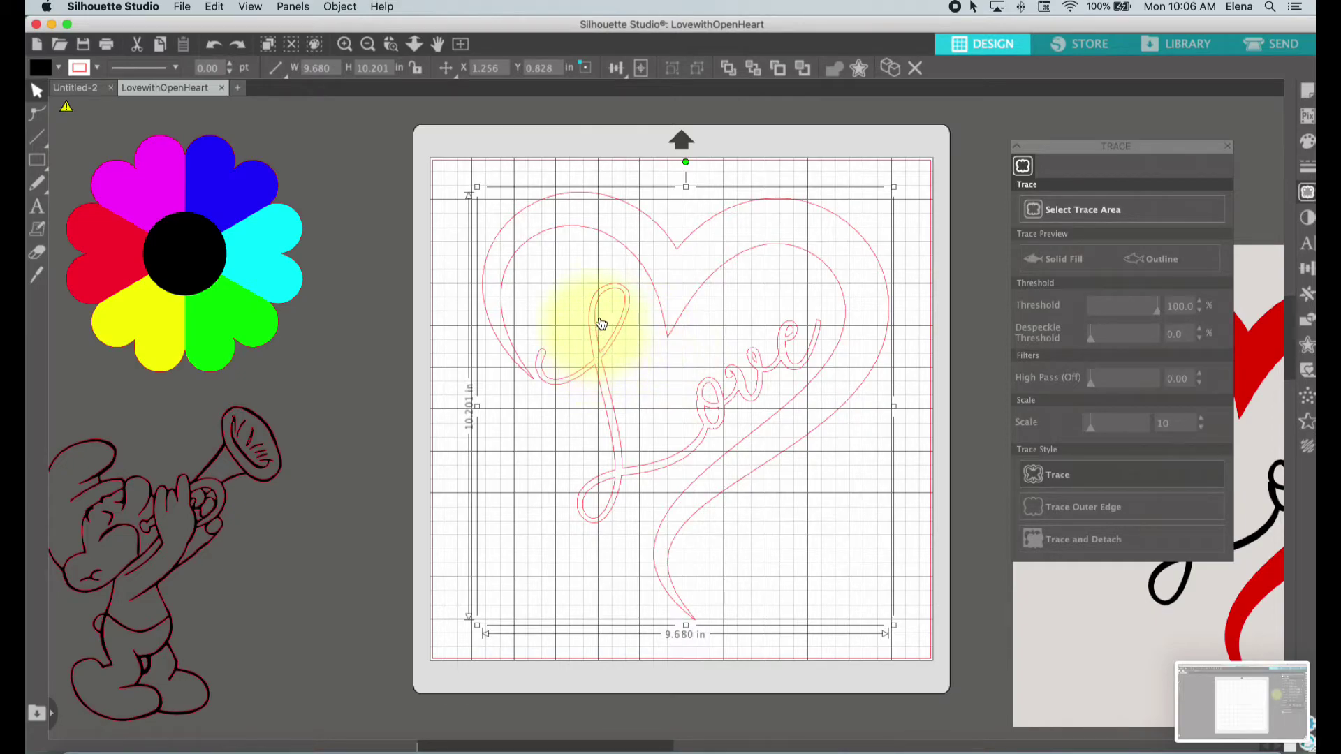
# Step: Try releasing the compound path of the traced Love heart and undo the release
pyautogui.rightClick(660, 304)
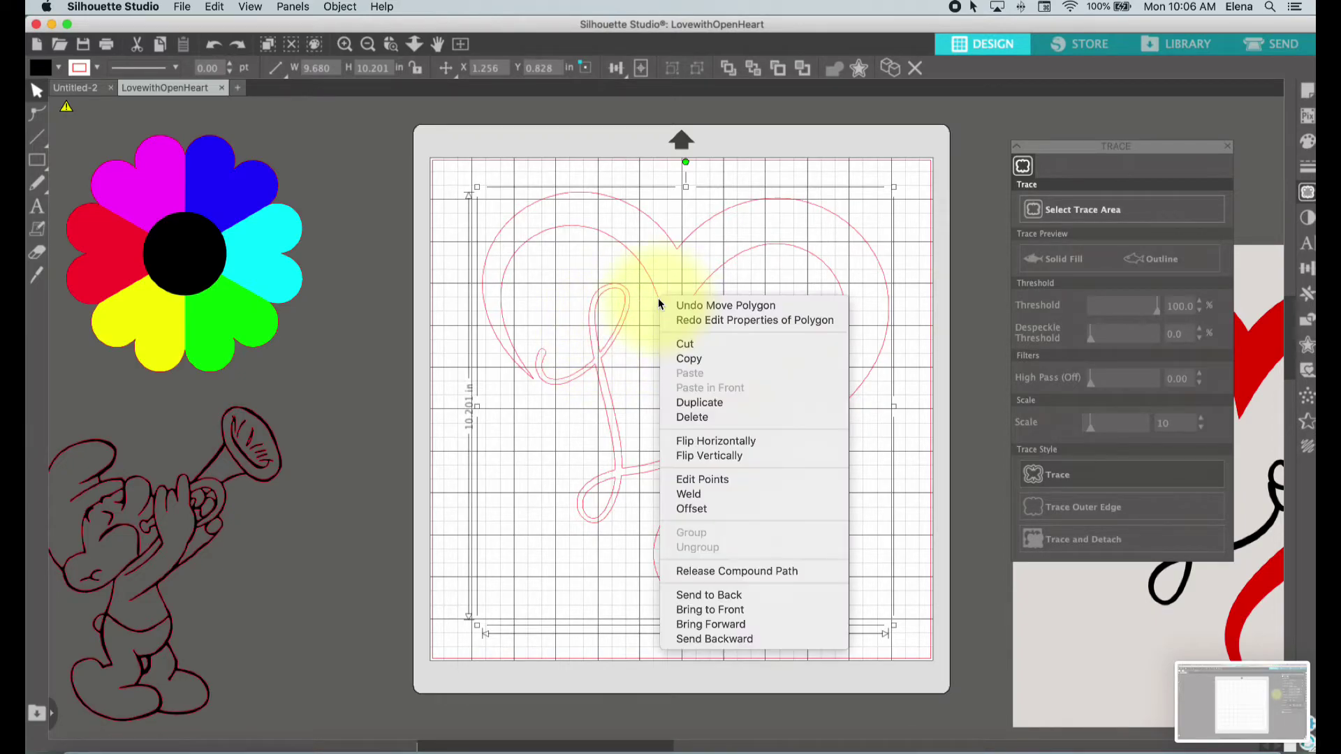
pyautogui.click(699, 571)
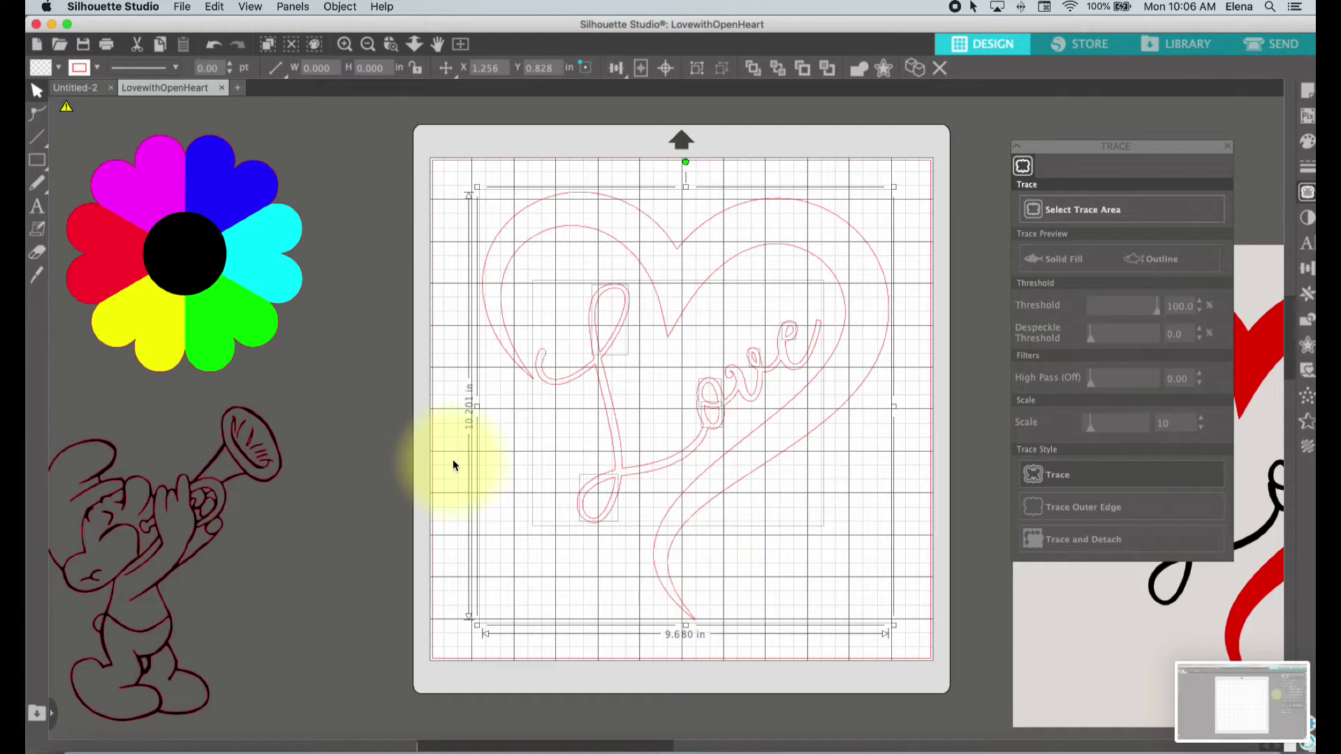
pyautogui.click(209, 43)
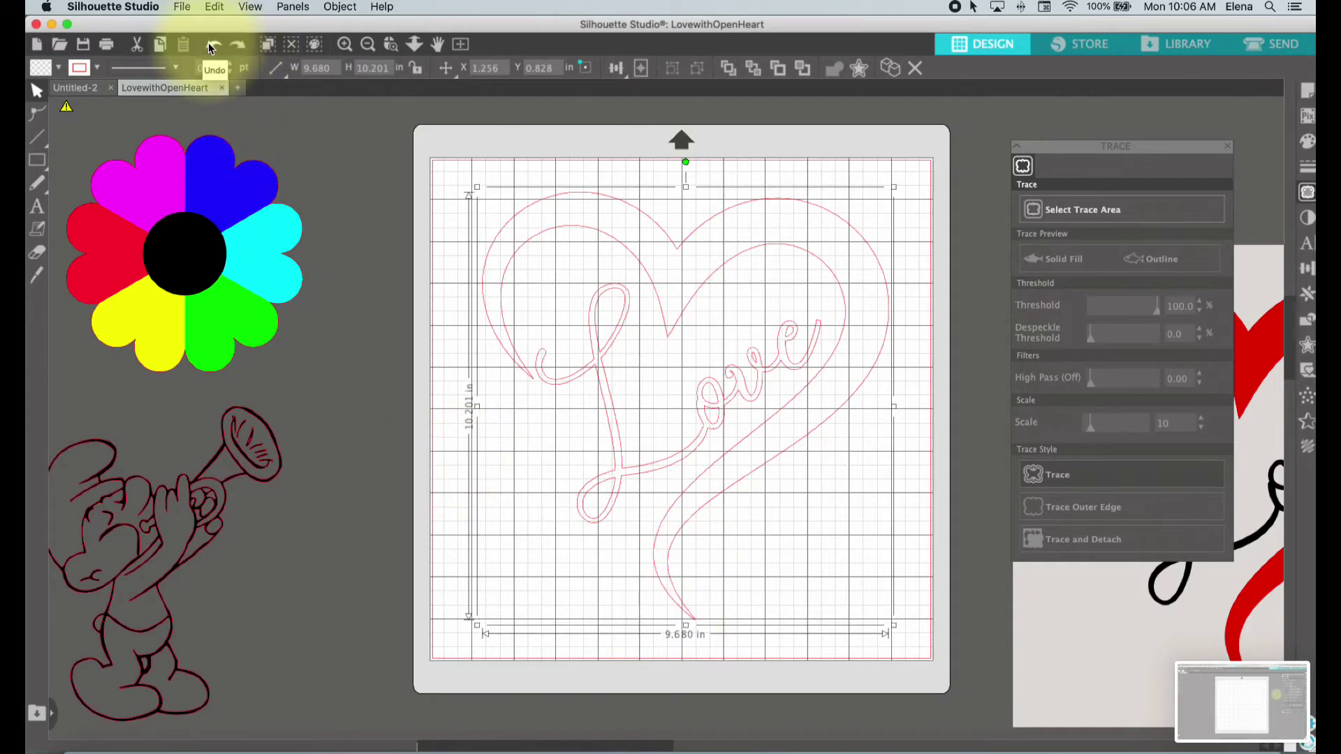
# Step: Release the compound path of the traced Love heart into separate shapes and clear the selection
pyautogui.click(340, 7)
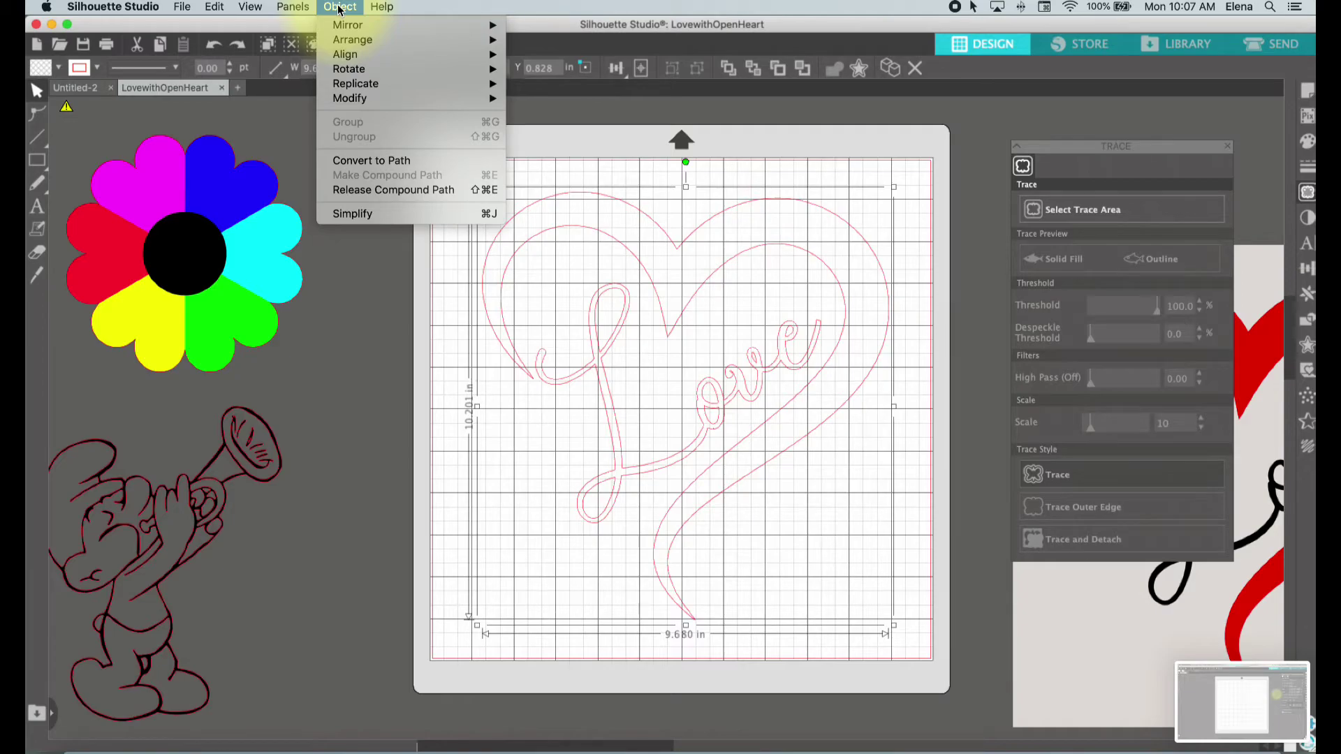
pyautogui.click(351, 190)
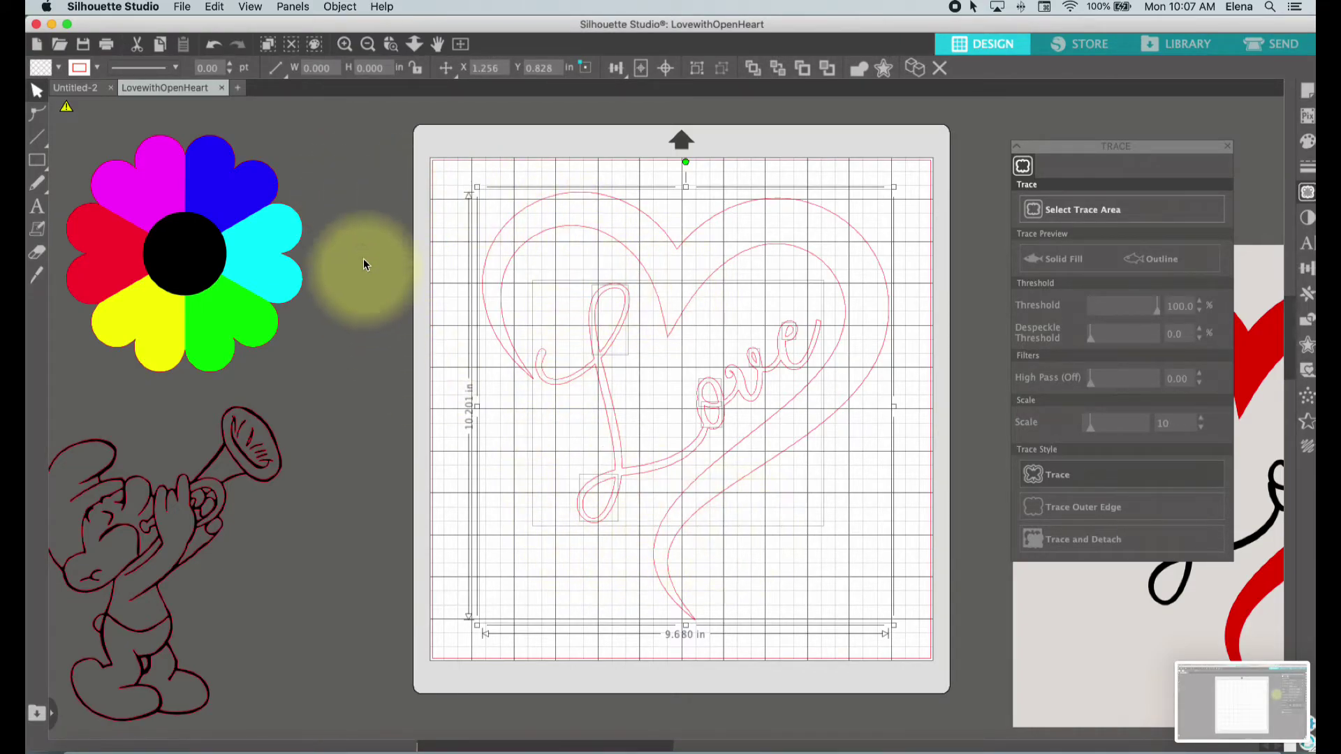
pyautogui.click(343, 44)
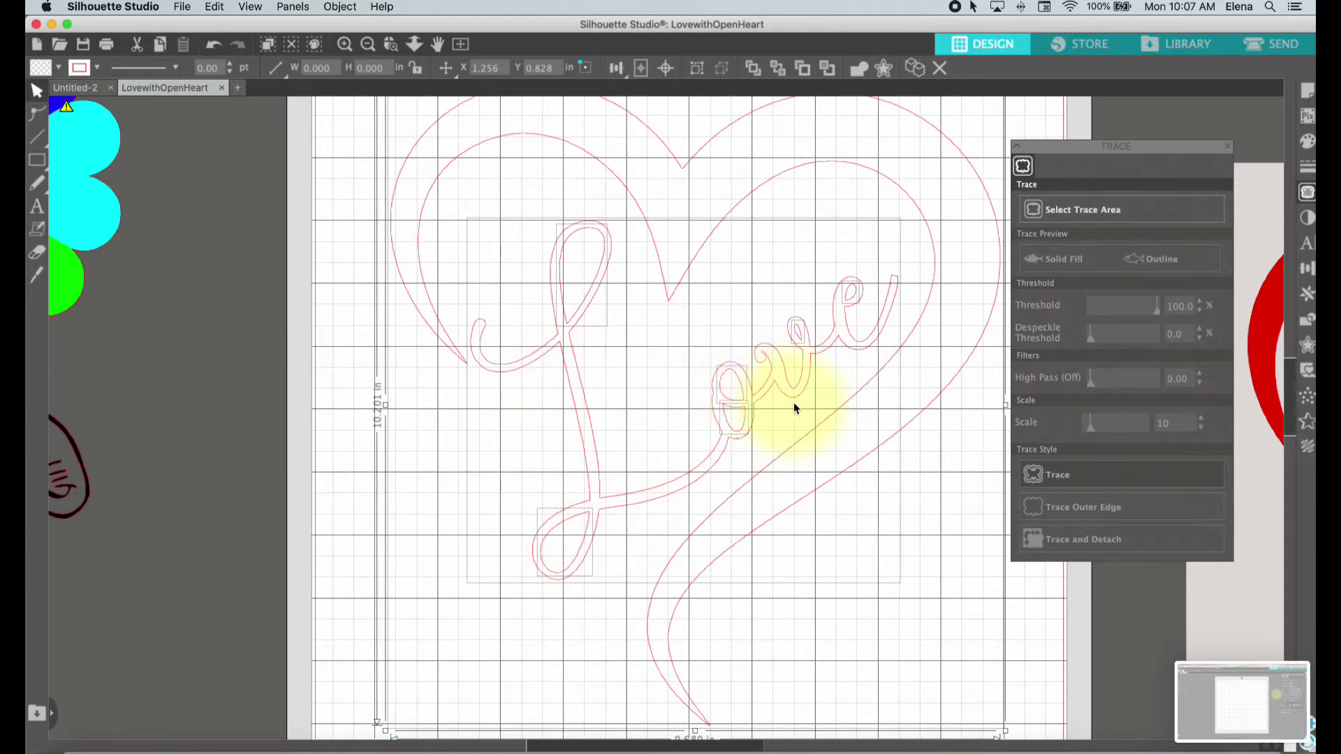
pyautogui.click(920, 540)
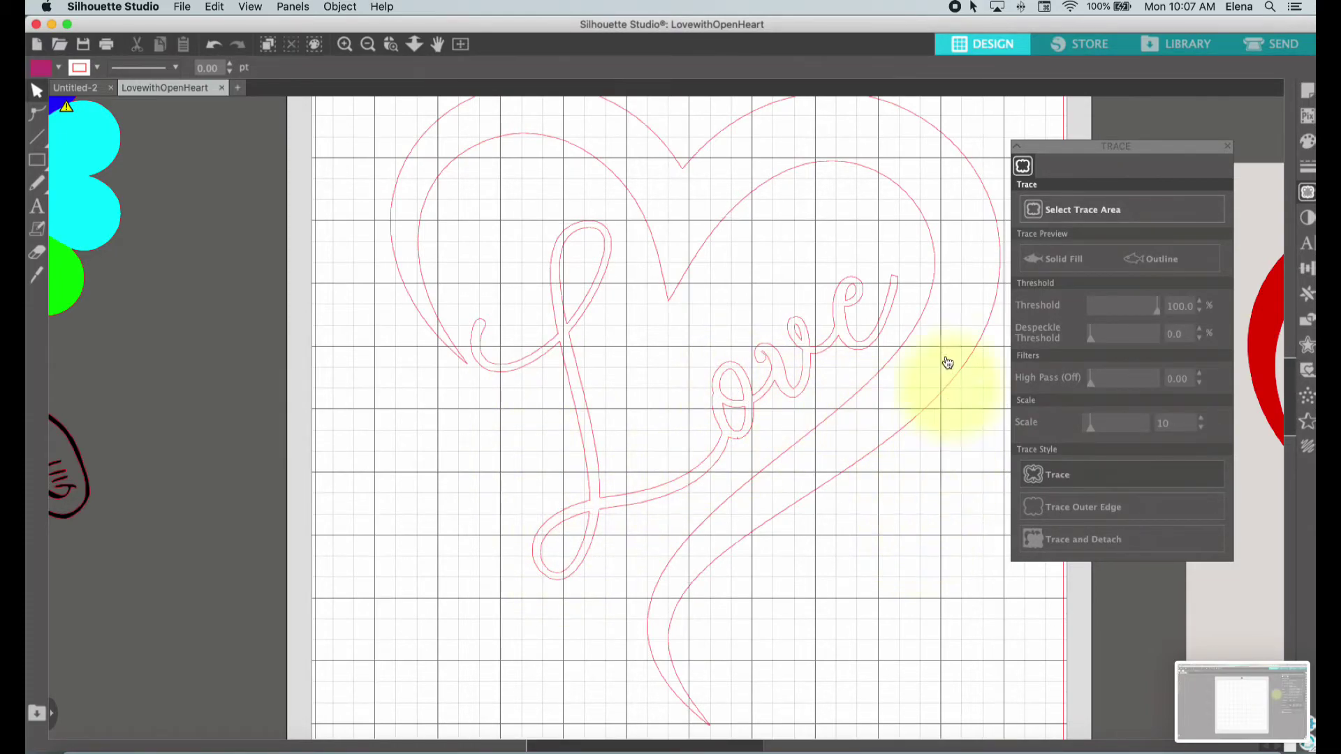
# Step: Fill the traced open heart shape with red
pyautogui.click(811, 170)
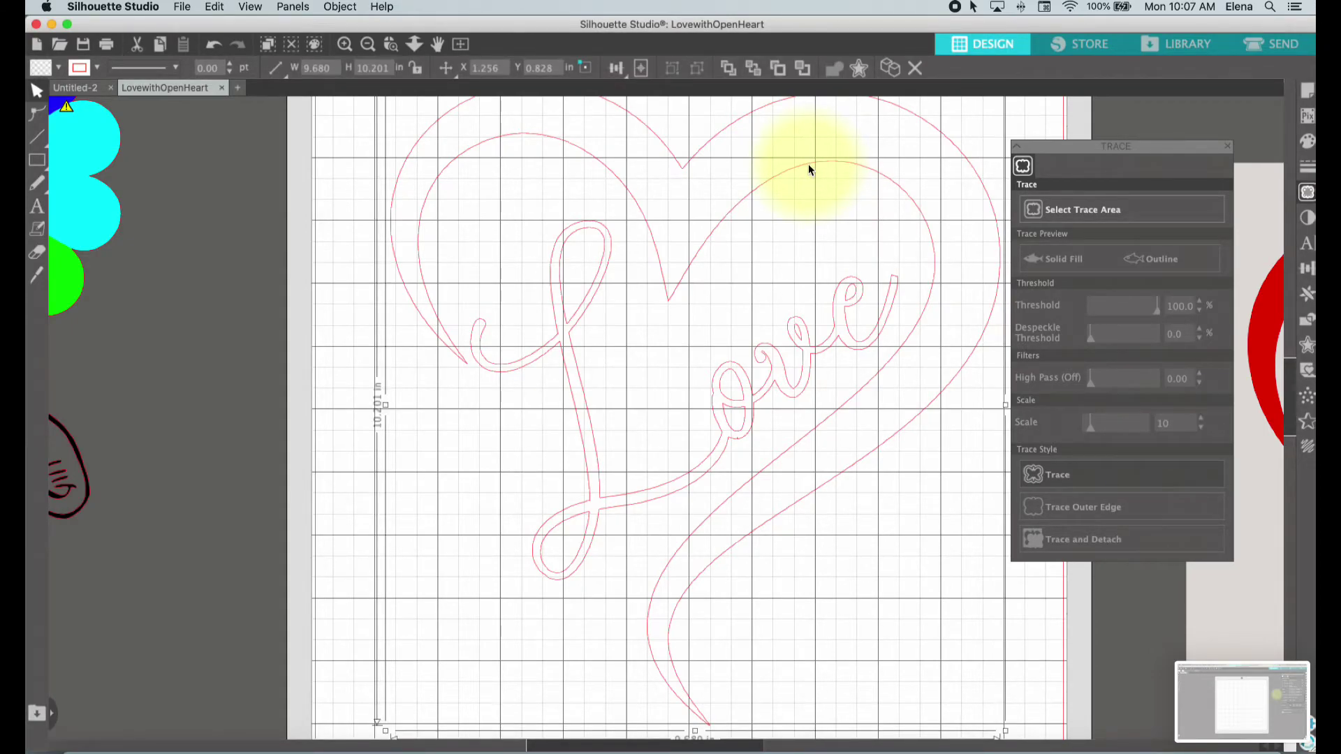
pyautogui.click(41, 68)
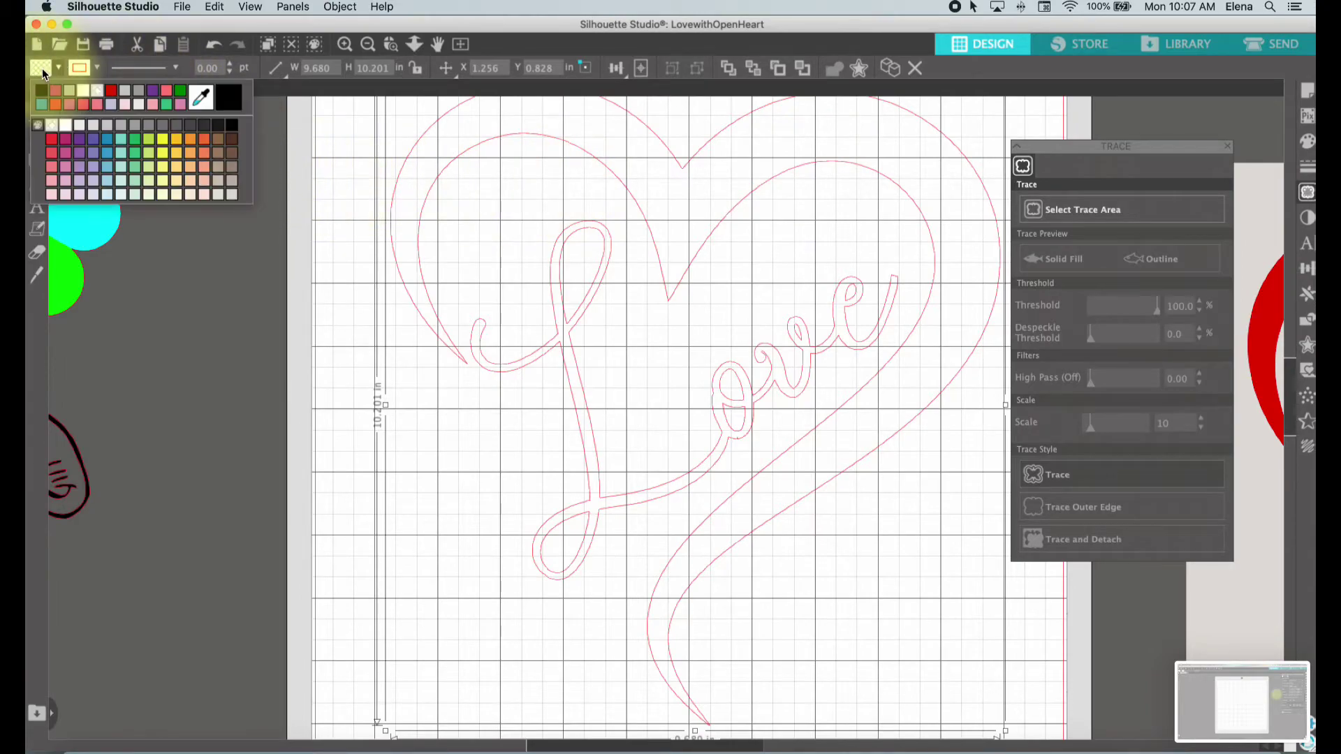
pyautogui.click(111, 91)
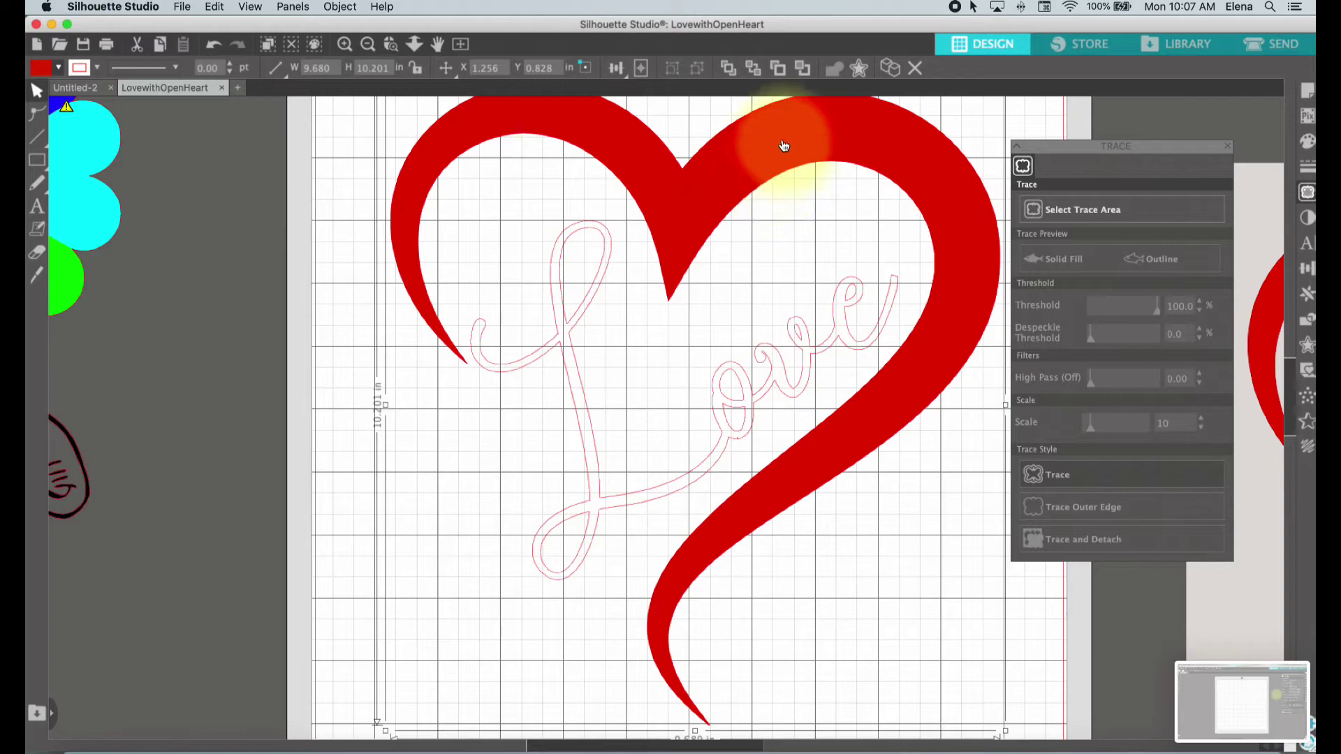
# Step: Fill the outer shape of the Love lettering with black
pyautogui.click(492, 370)
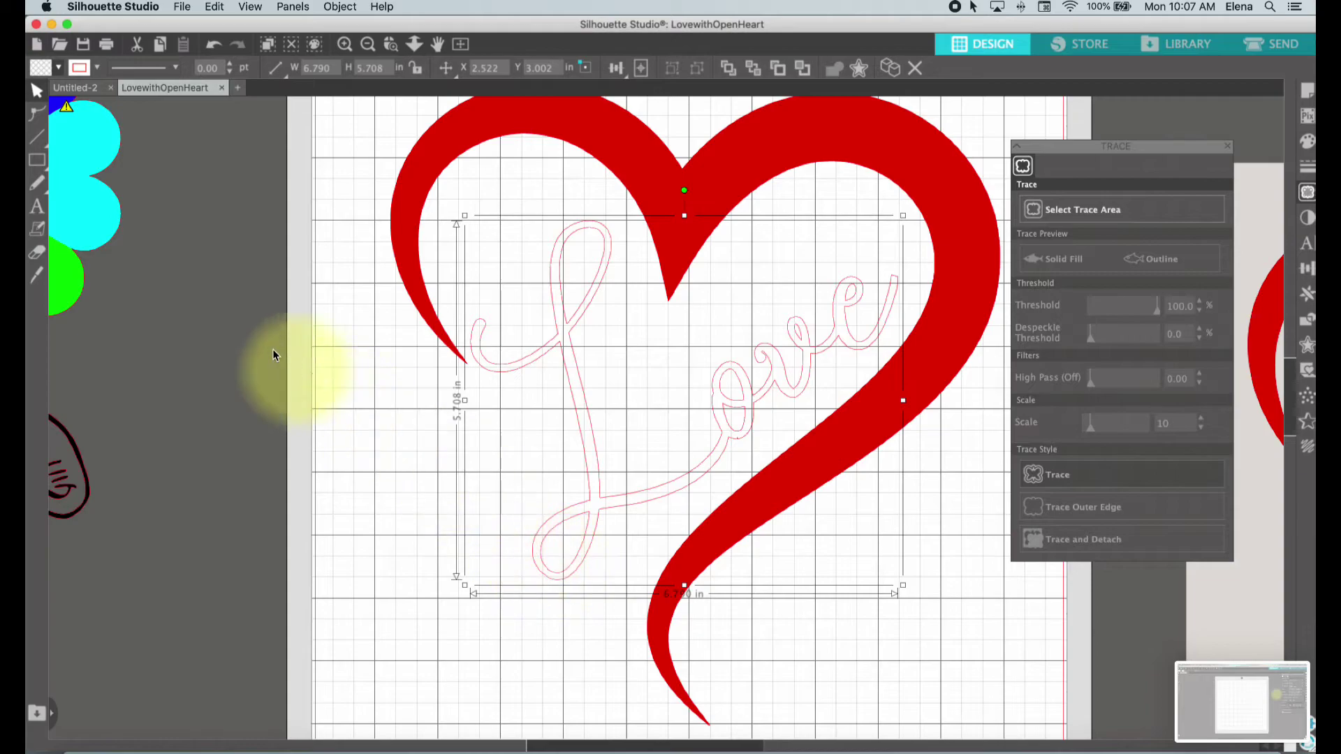
pyautogui.click(40, 69)
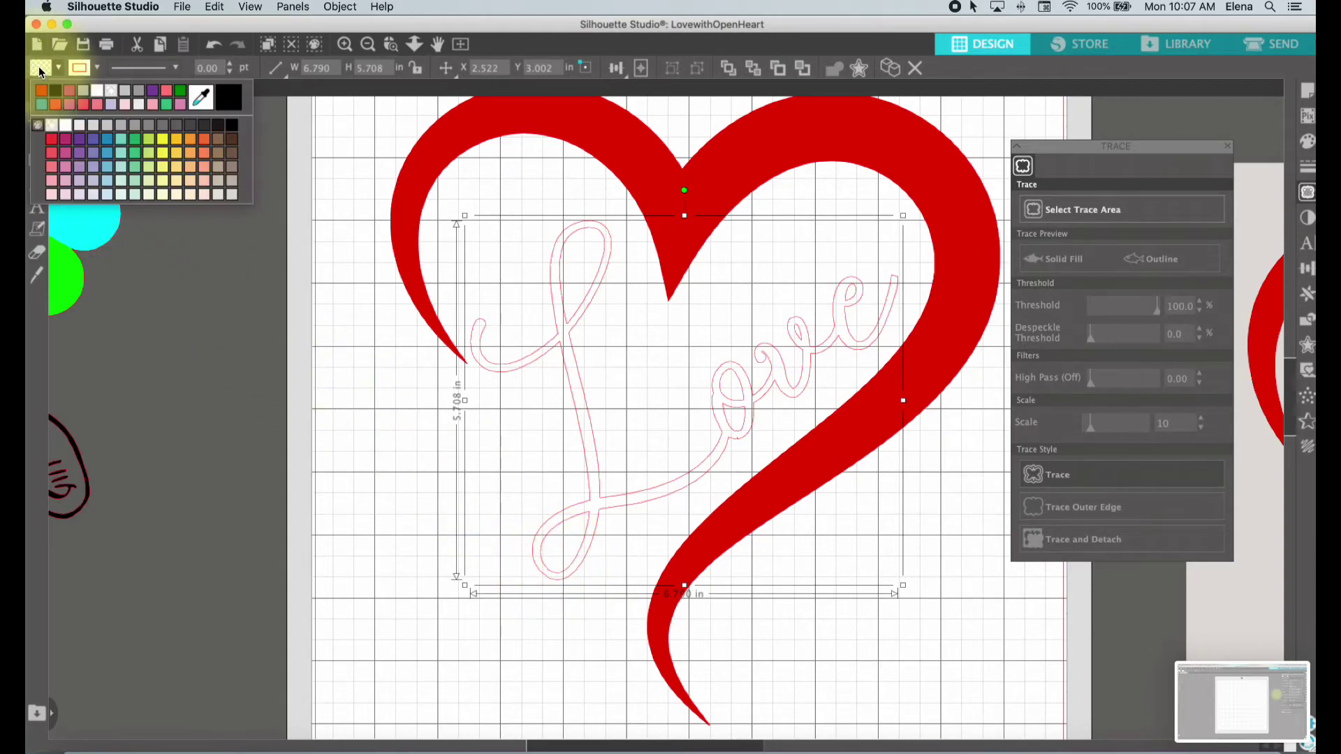
pyautogui.click(56, 95)
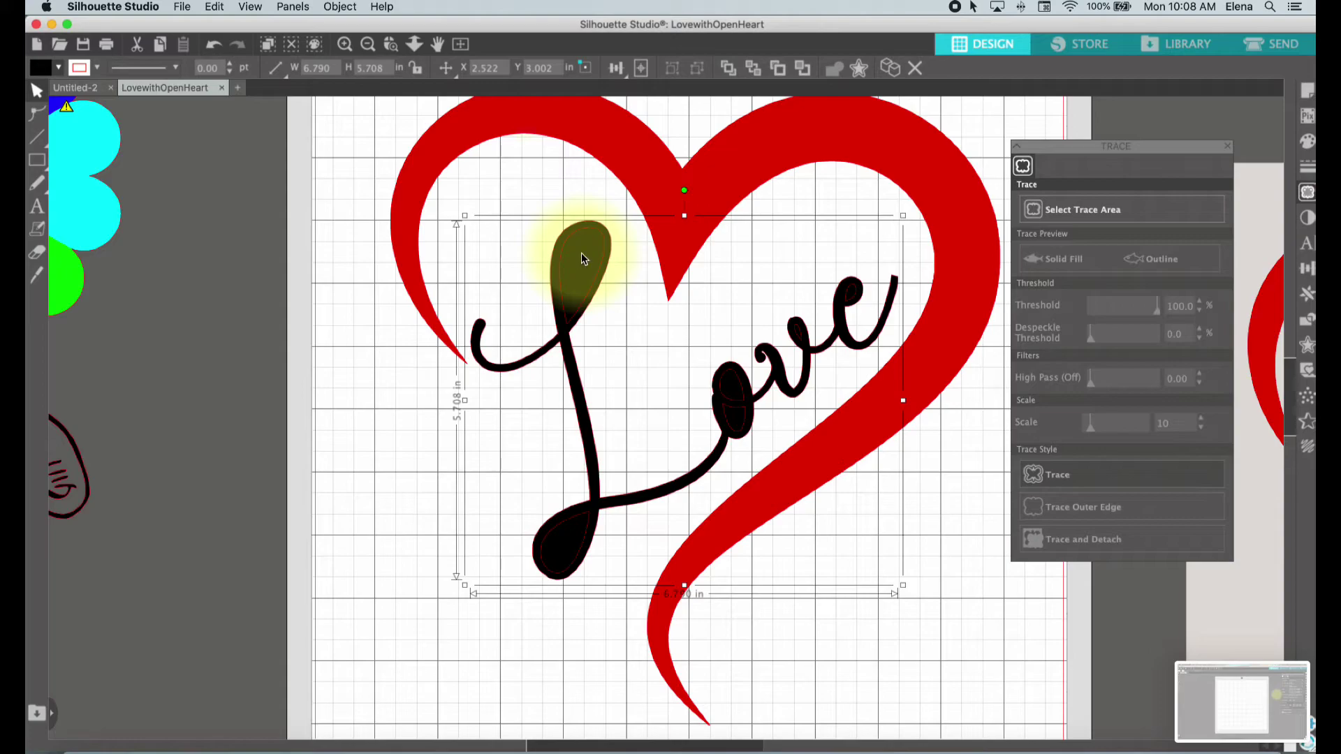
pyautogui.click(346, 395)
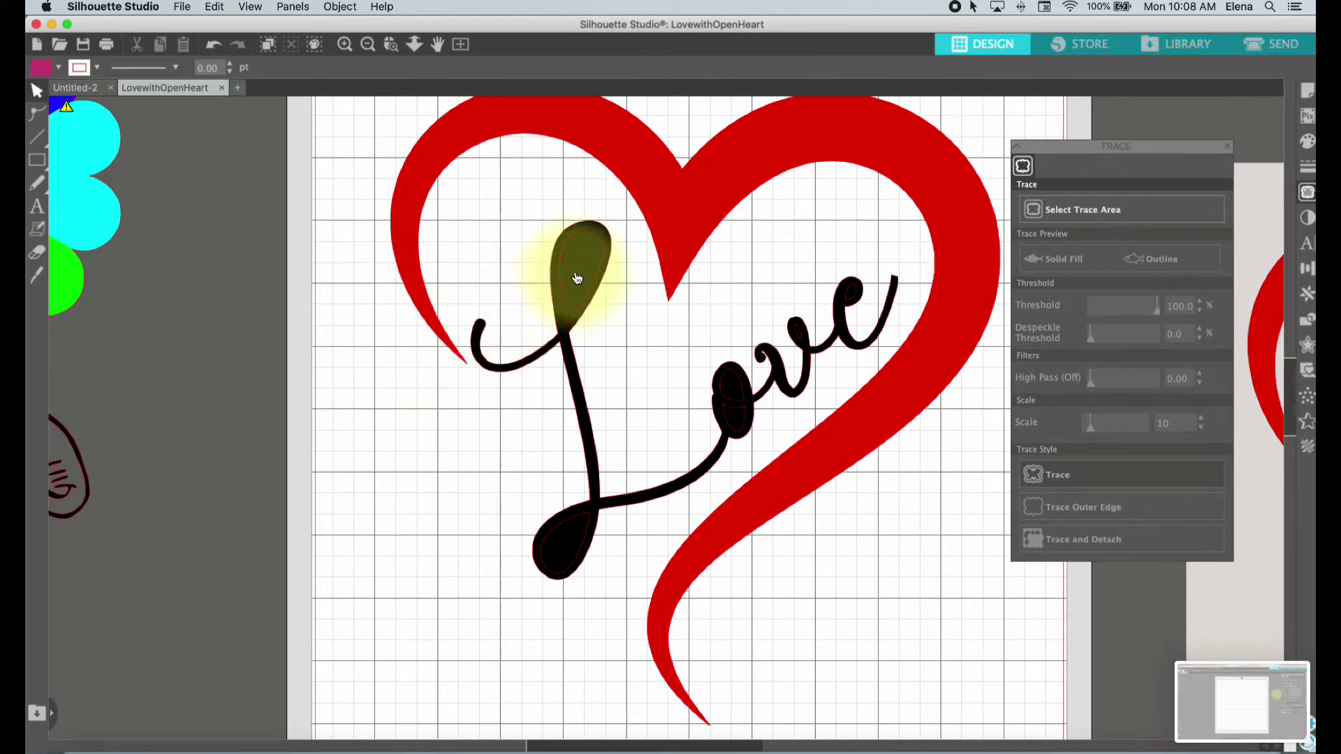
pyautogui.click(577, 278)
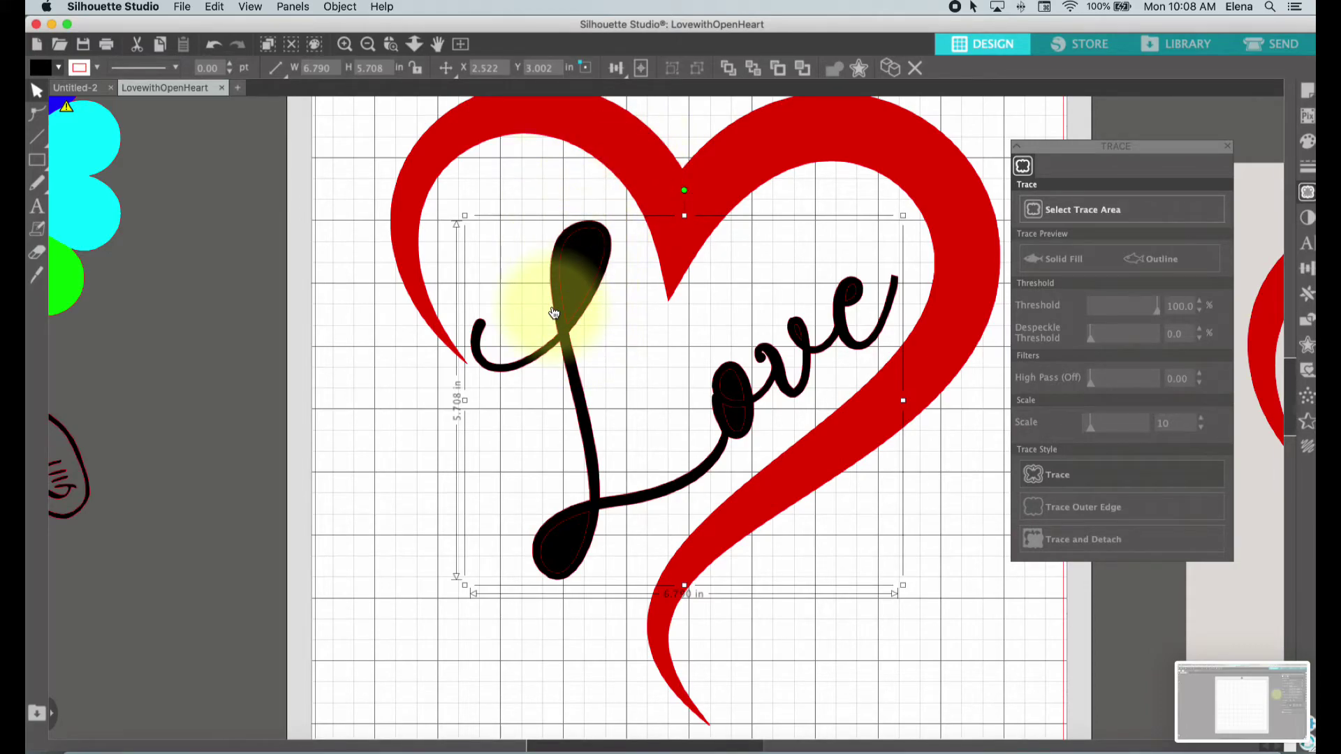
pyautogui.click(374, 501)
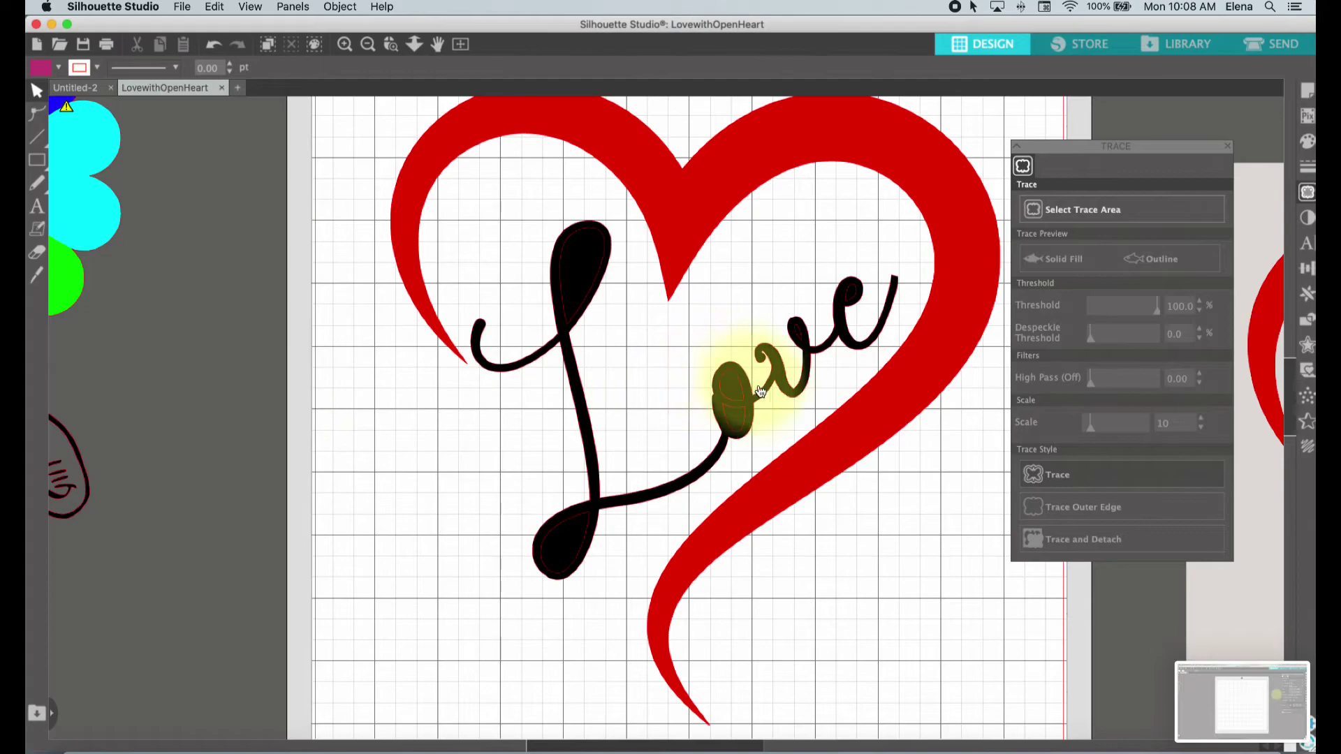
# Step: Fill the inner loop shapes of the Love lettering with white, starting with the upper loop of the L
pyautogui.click(600, 273)
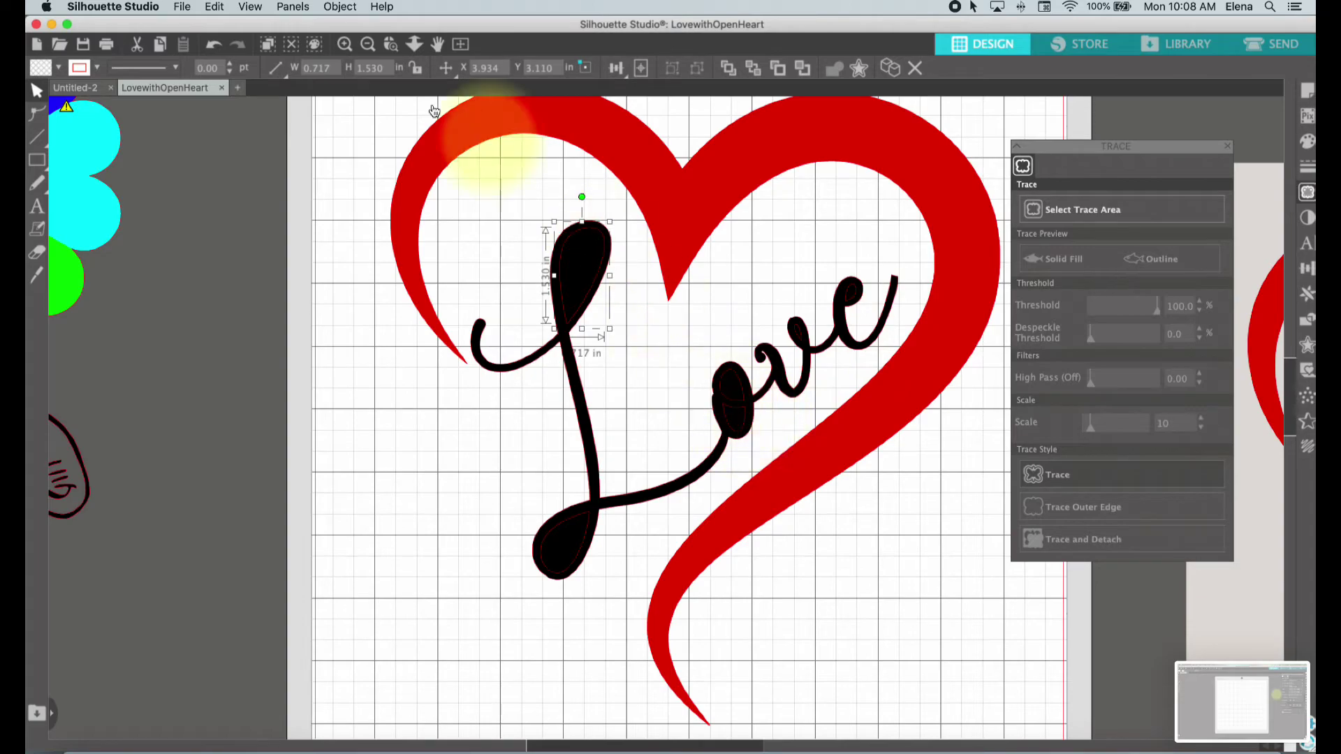
pyautogui.click(345, 45)
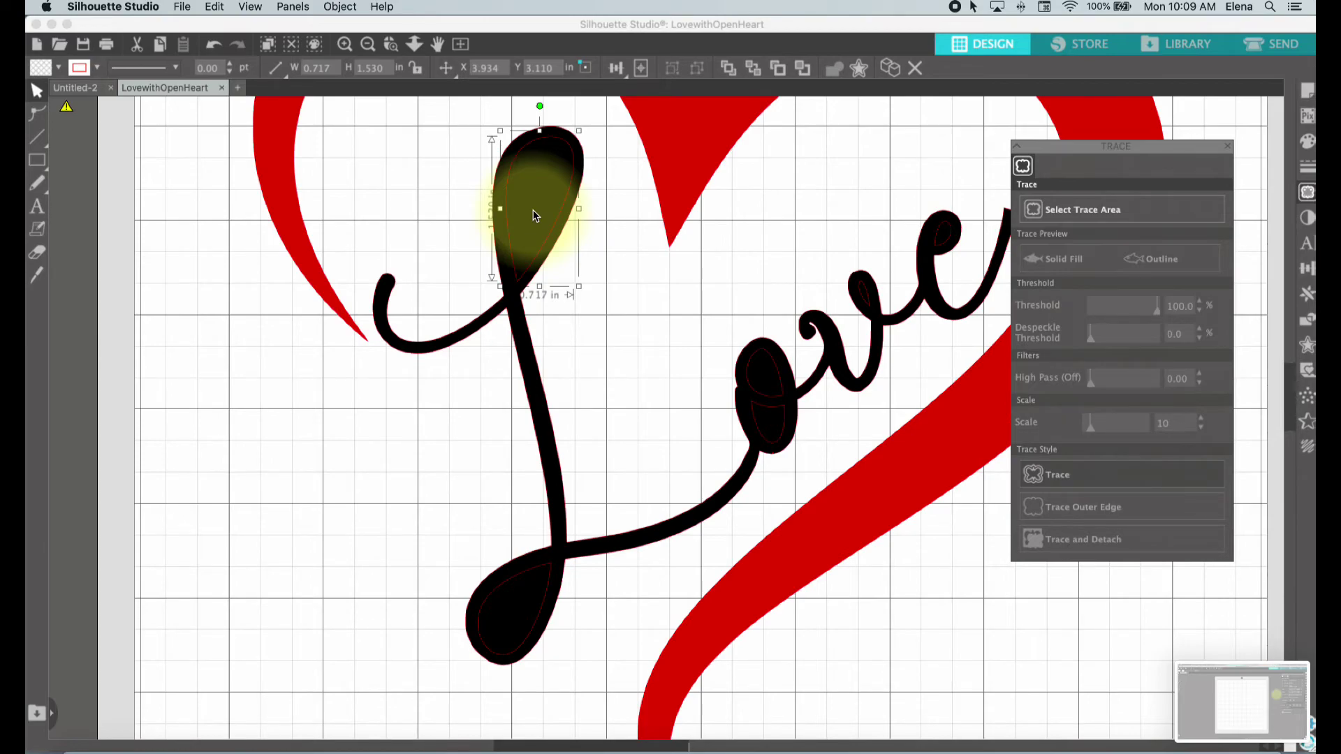
pyautogui.moveTo(61, 102)
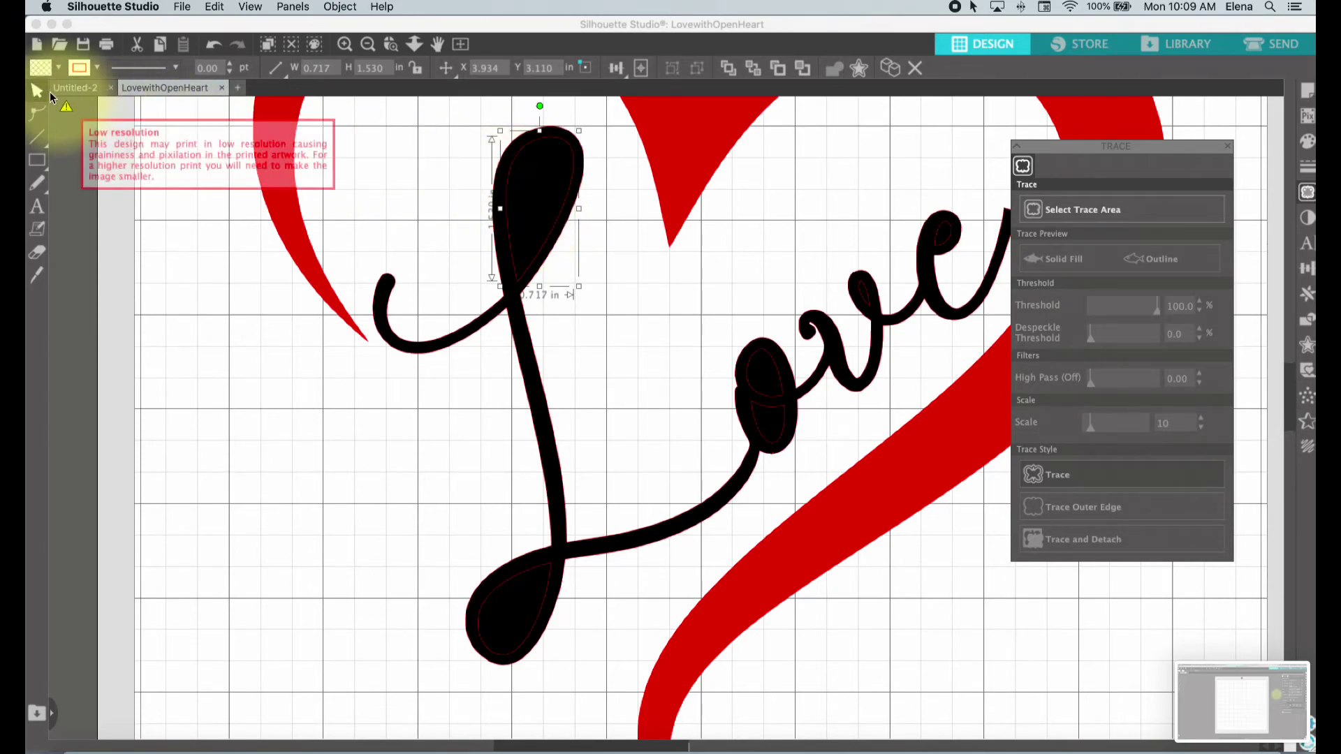
pyautogui.click(42, 67)
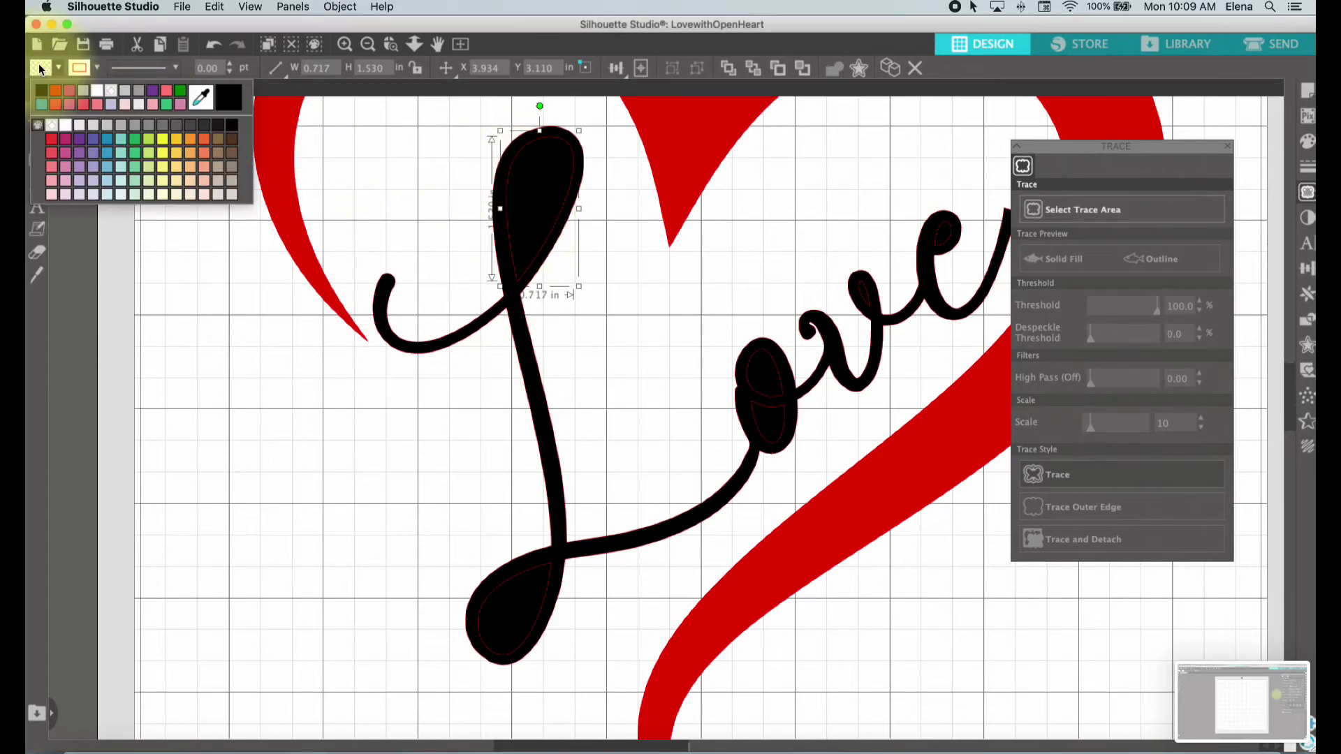
pyautogui.click(98, 92)
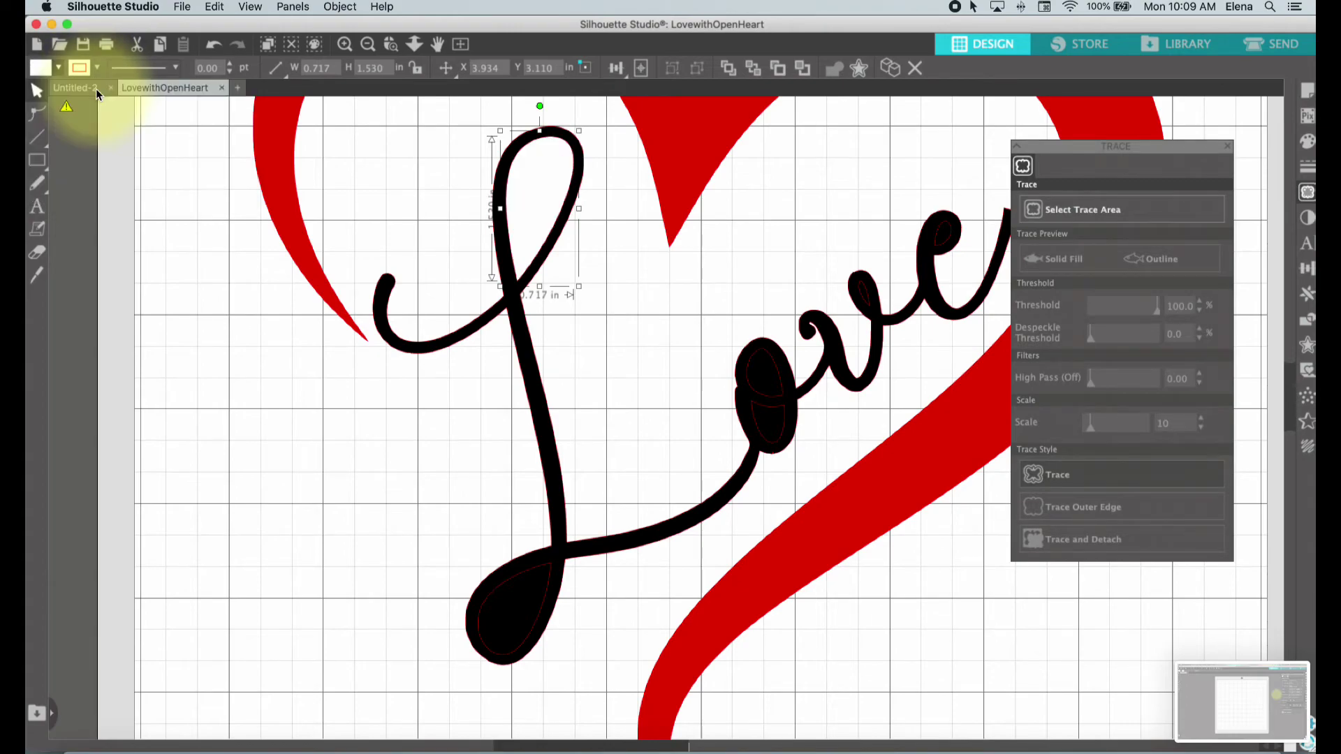
pyautogui.click(481, 614)
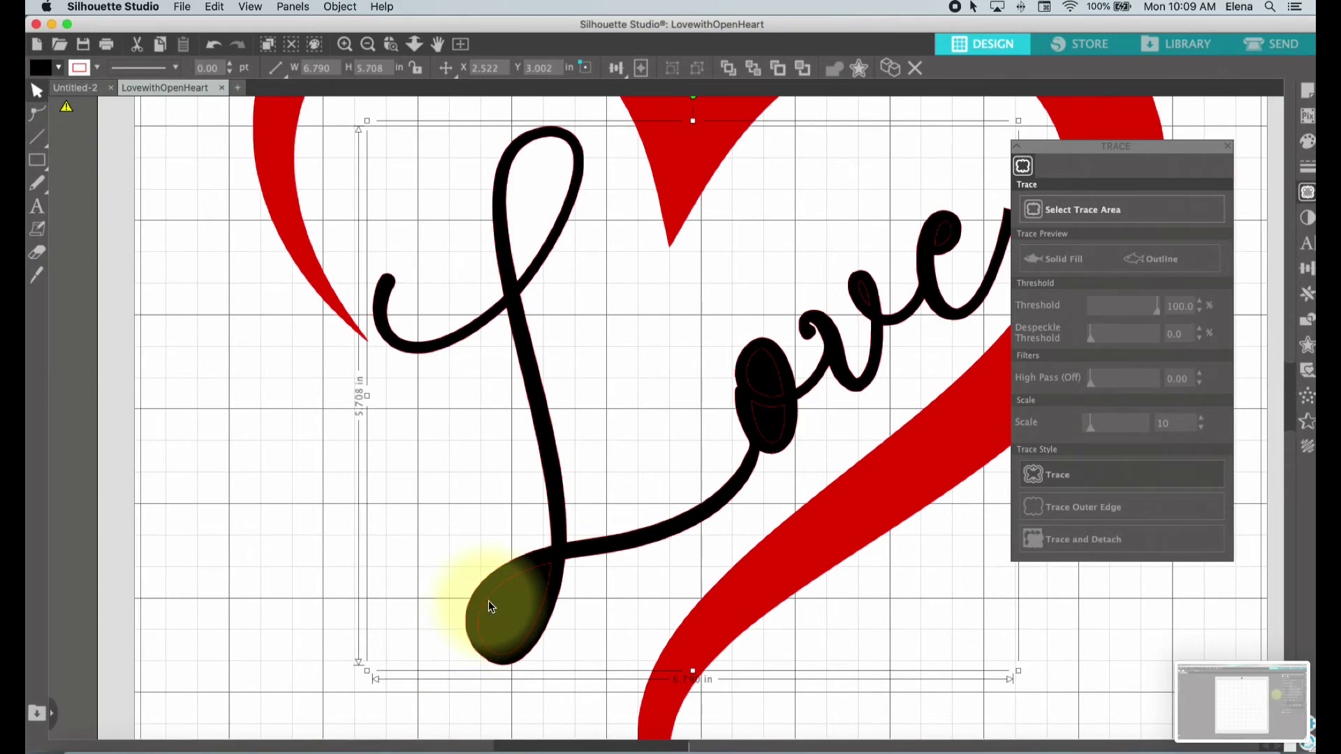
pyautogui.click(497, 593)
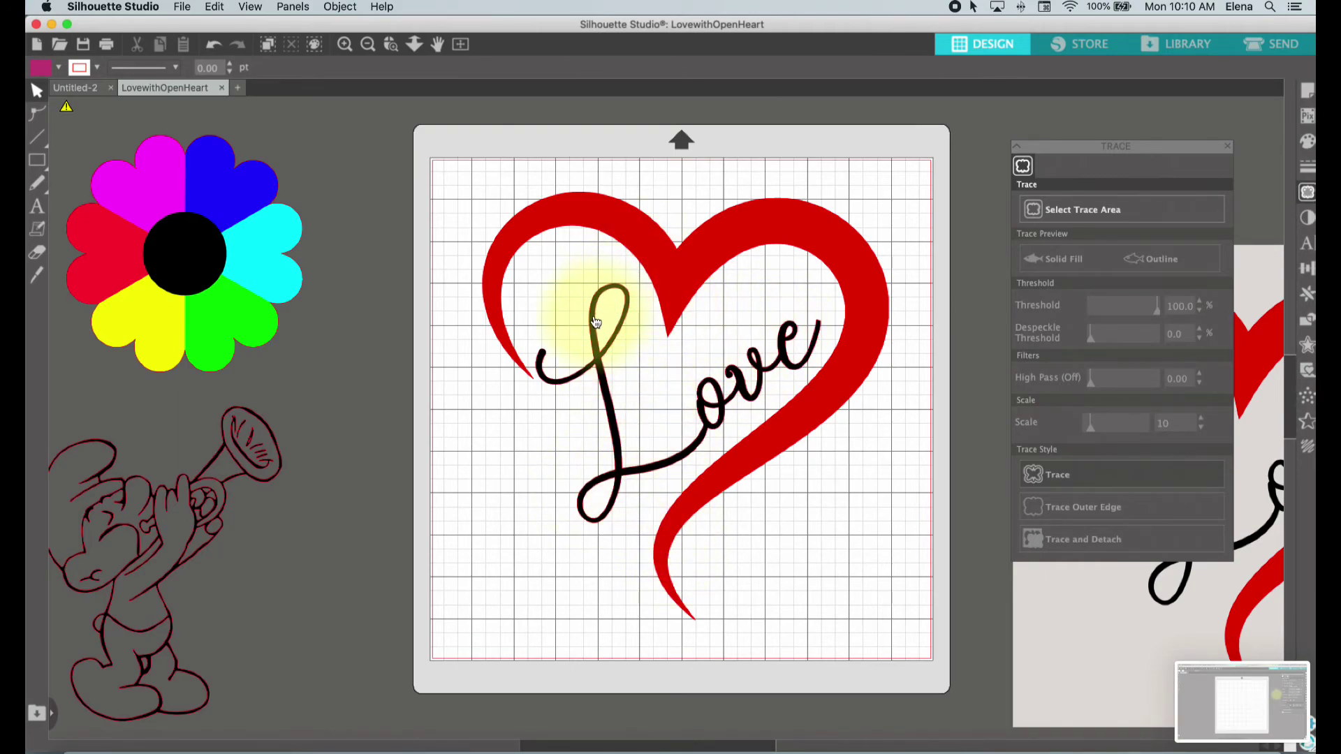
# Step: Select the black Love lettering together with all its white inner loops and group them
pyautogui.click(588, 503)
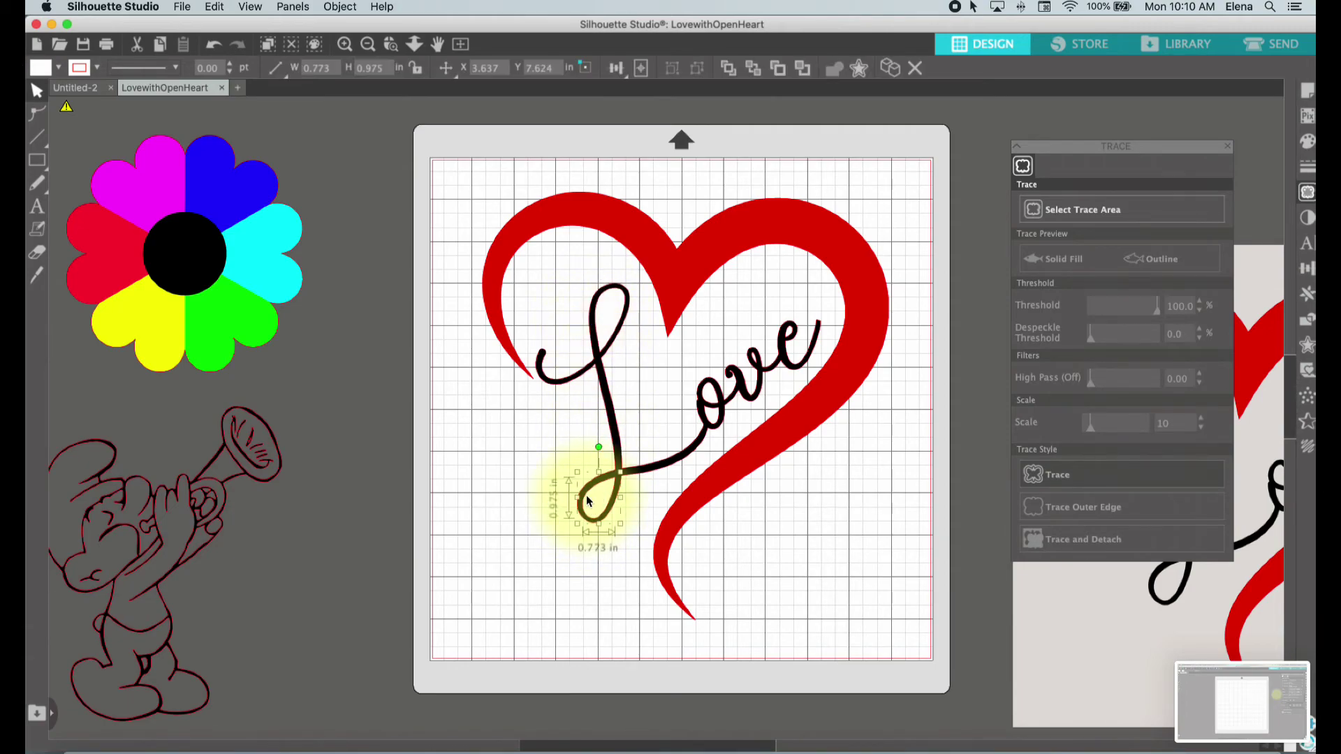
pyautogui.keyDown('shift'); pyautogui.click(598, 330); pyautogui.keyUp('shift')
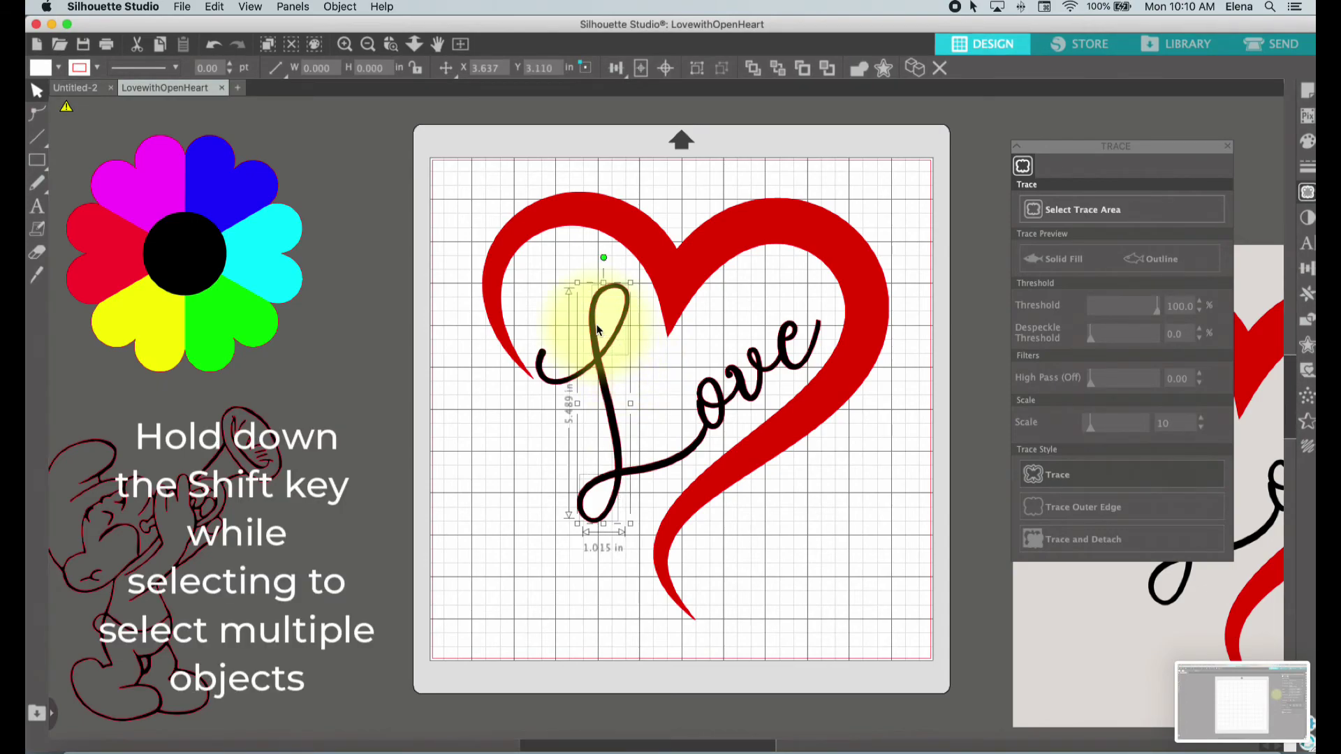
pyautogui.keyDown('shift'); pyautogui.click(713, 409); pyautogui.keyUp('shift')
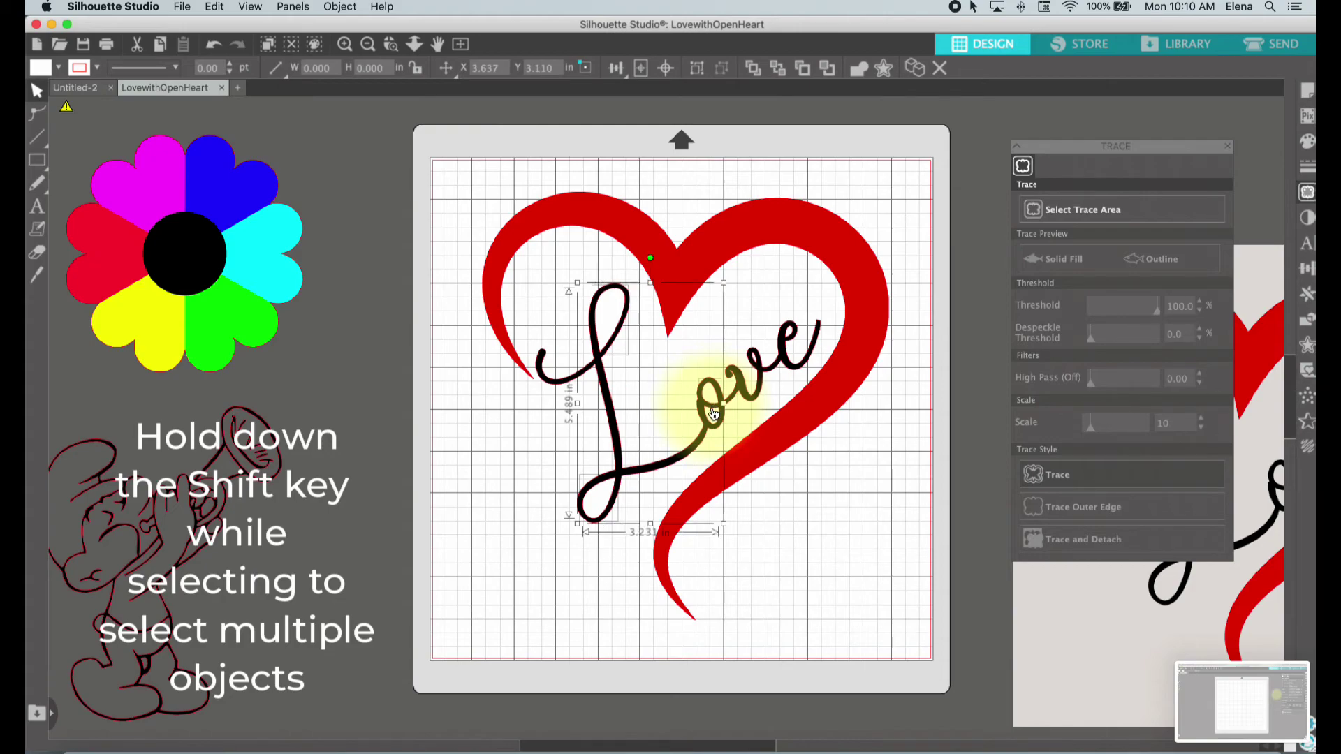
pyautogui.keyDown('shift'); pyautogui.click(803, 342); pyautogui.keyUp('shift')
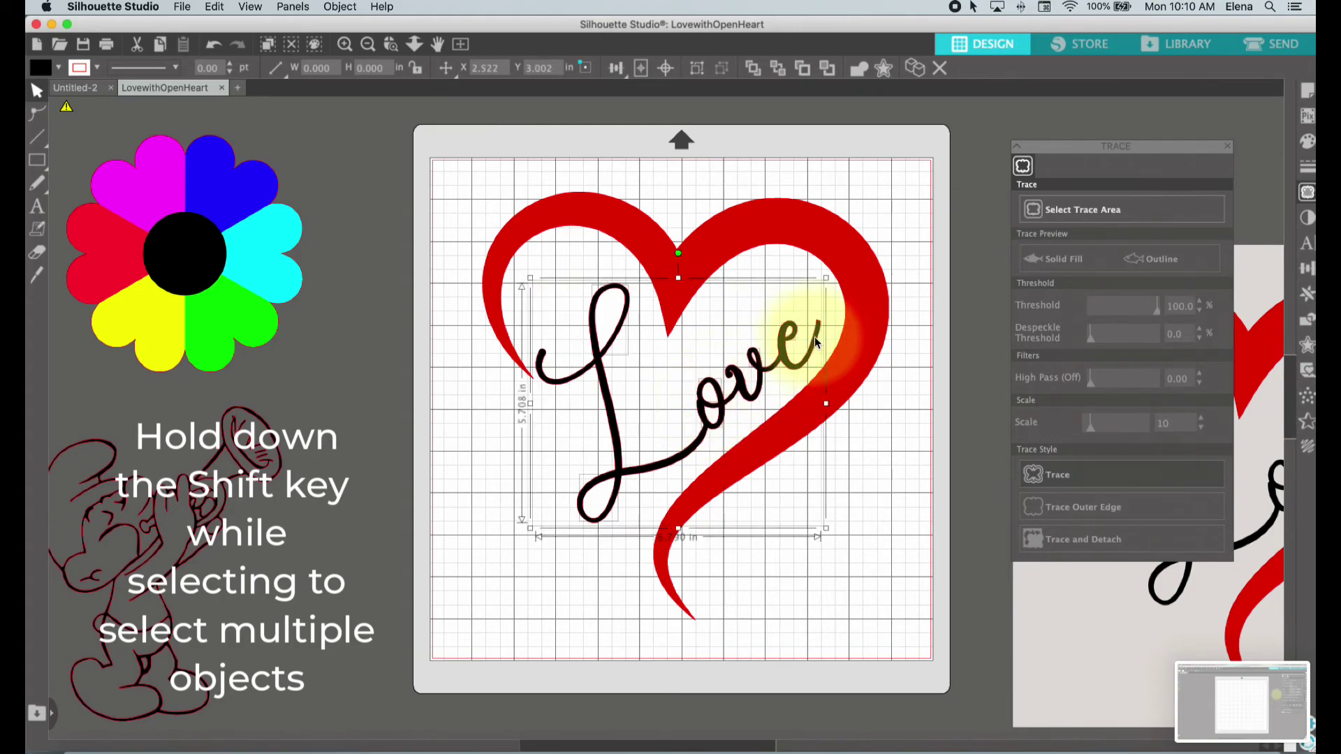
pyautogui.click(697, 69)
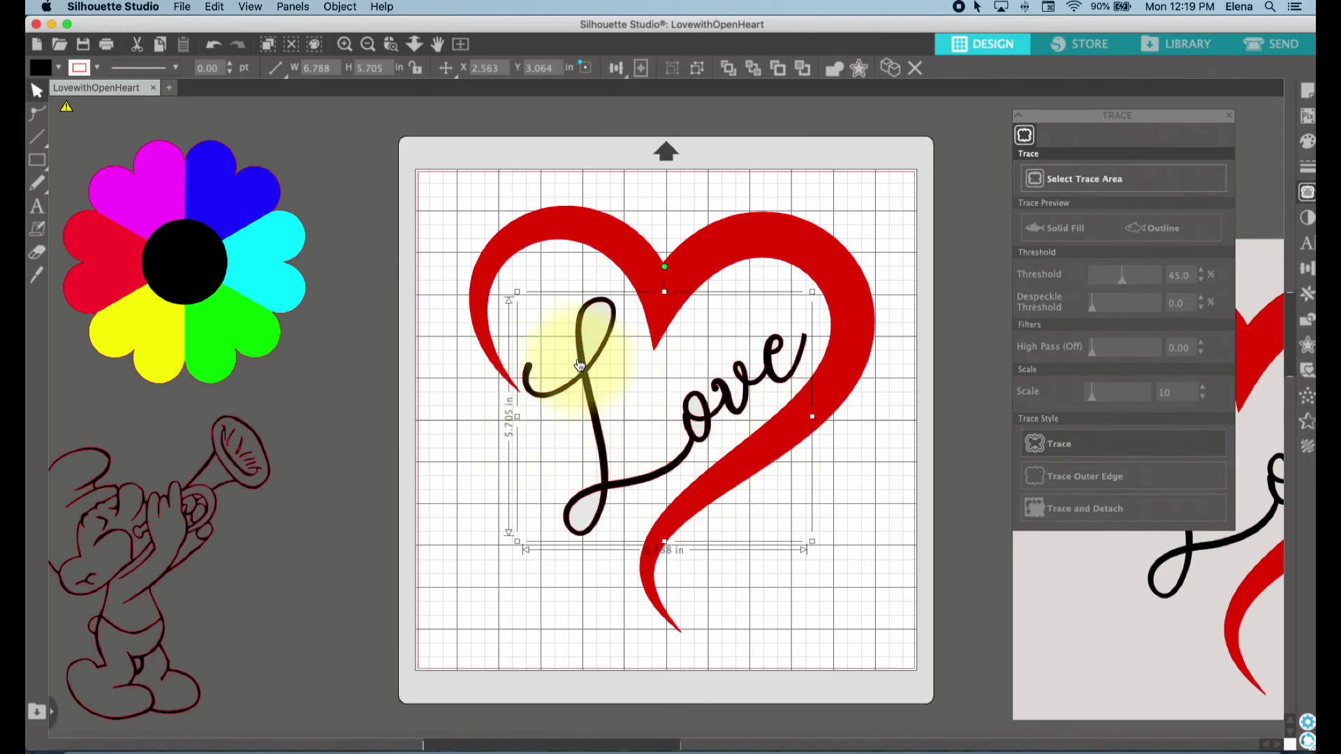
# Step: Try moving the red heart and the grouped lettering separately, undo the moves and clear the selection
pyautogui.click(585, 224)
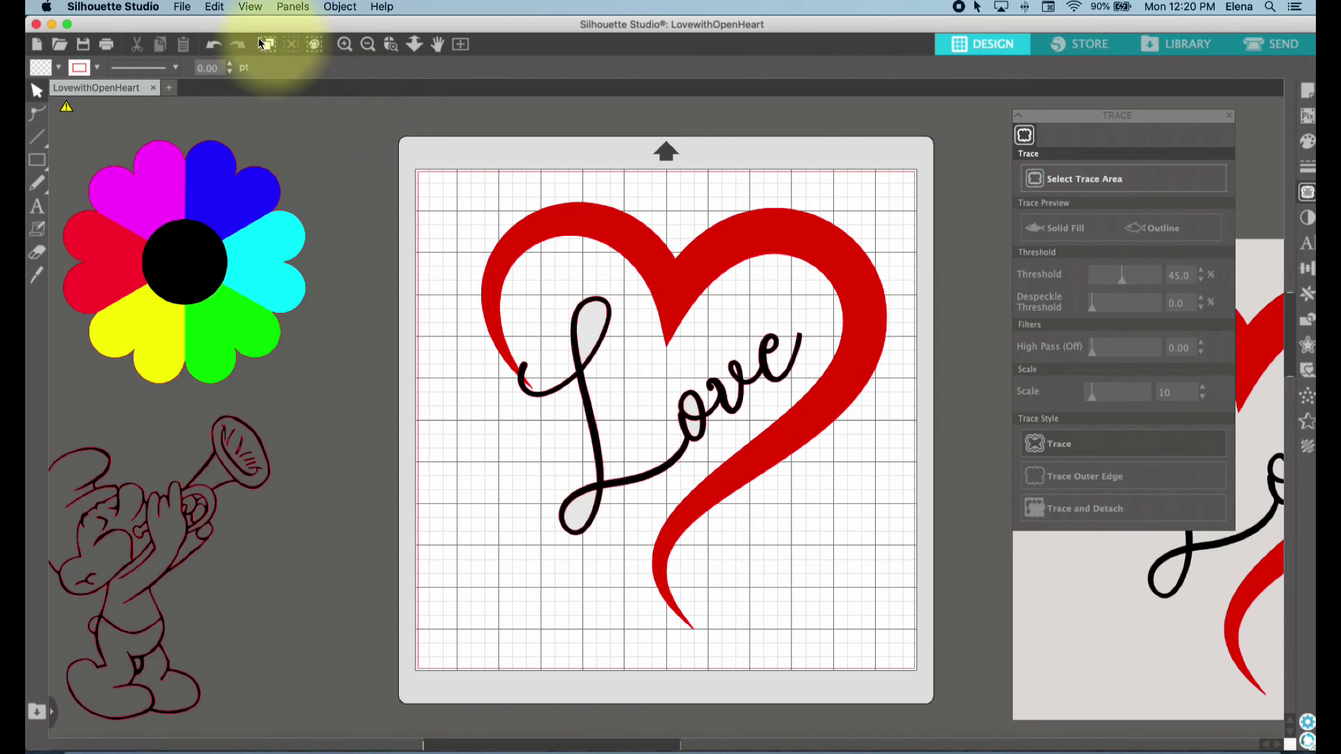
pyautogui.click(212, 46)
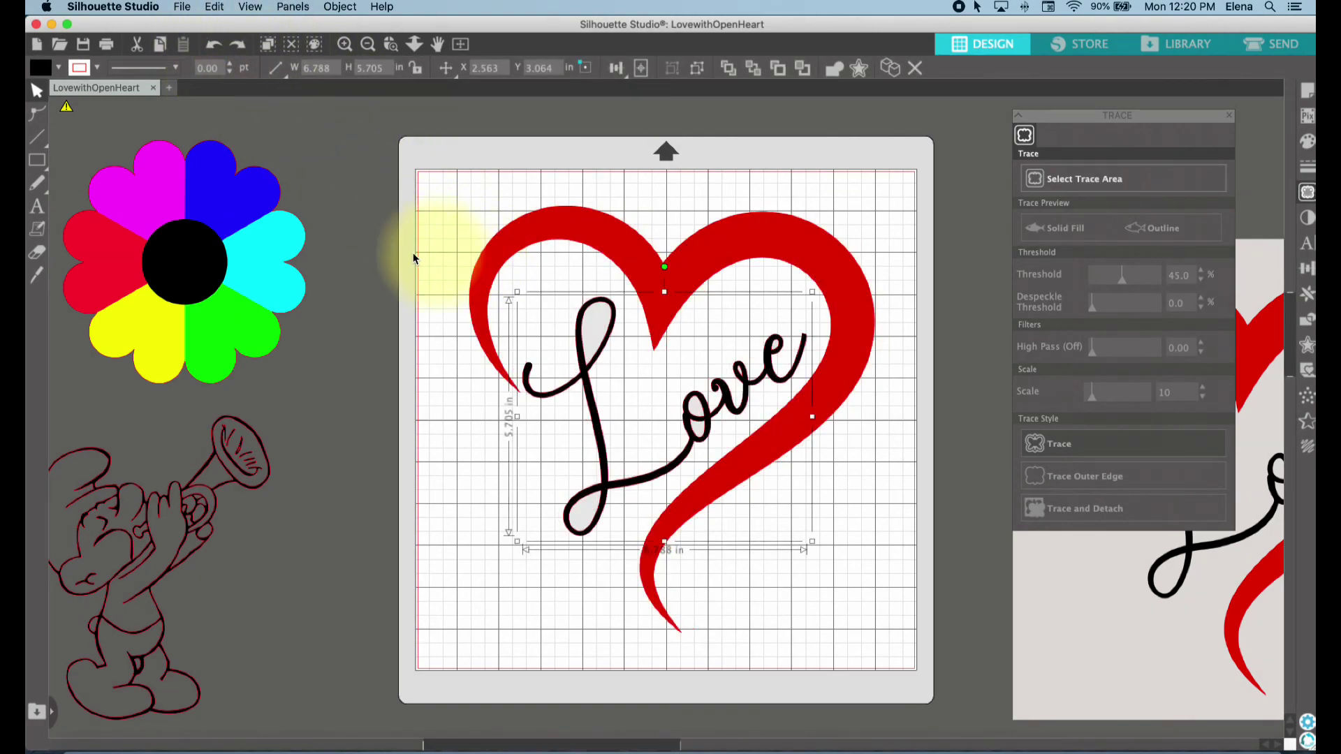
pyautogui.click(37, 161)
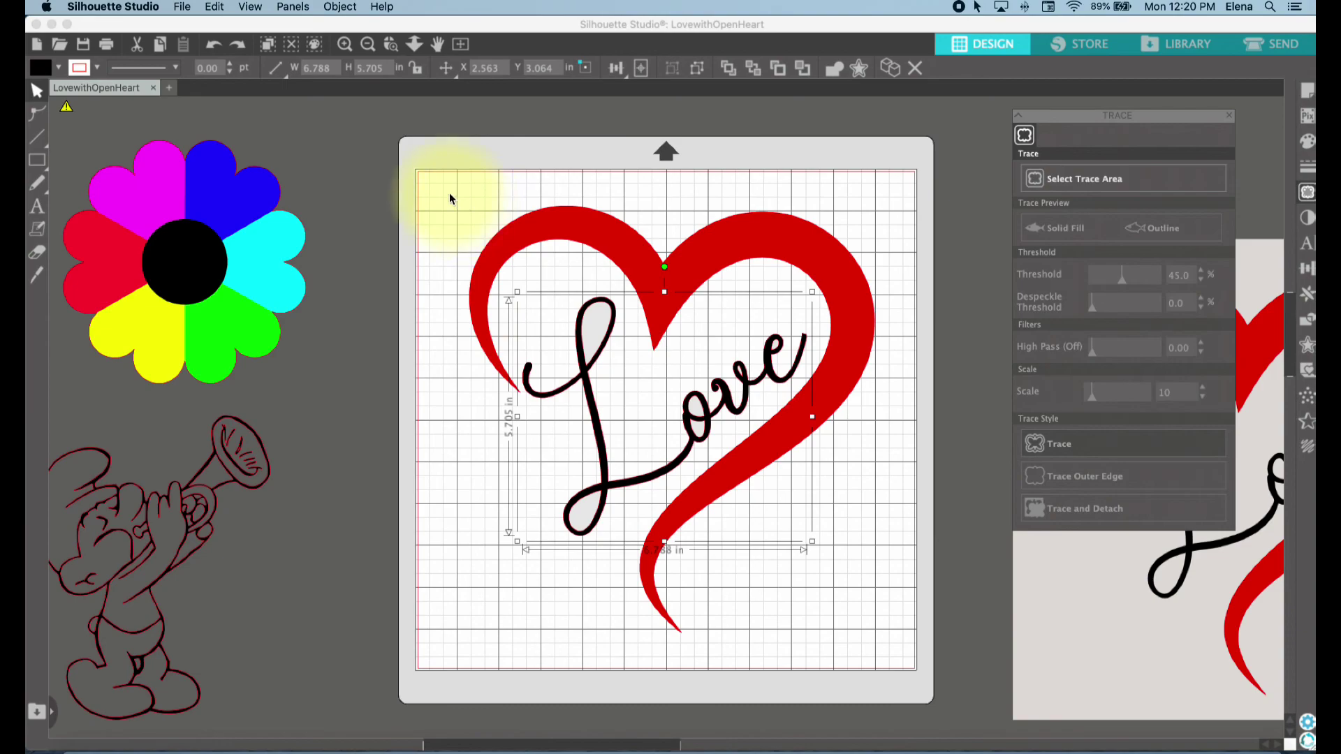
pyautogui.click(902, 560)
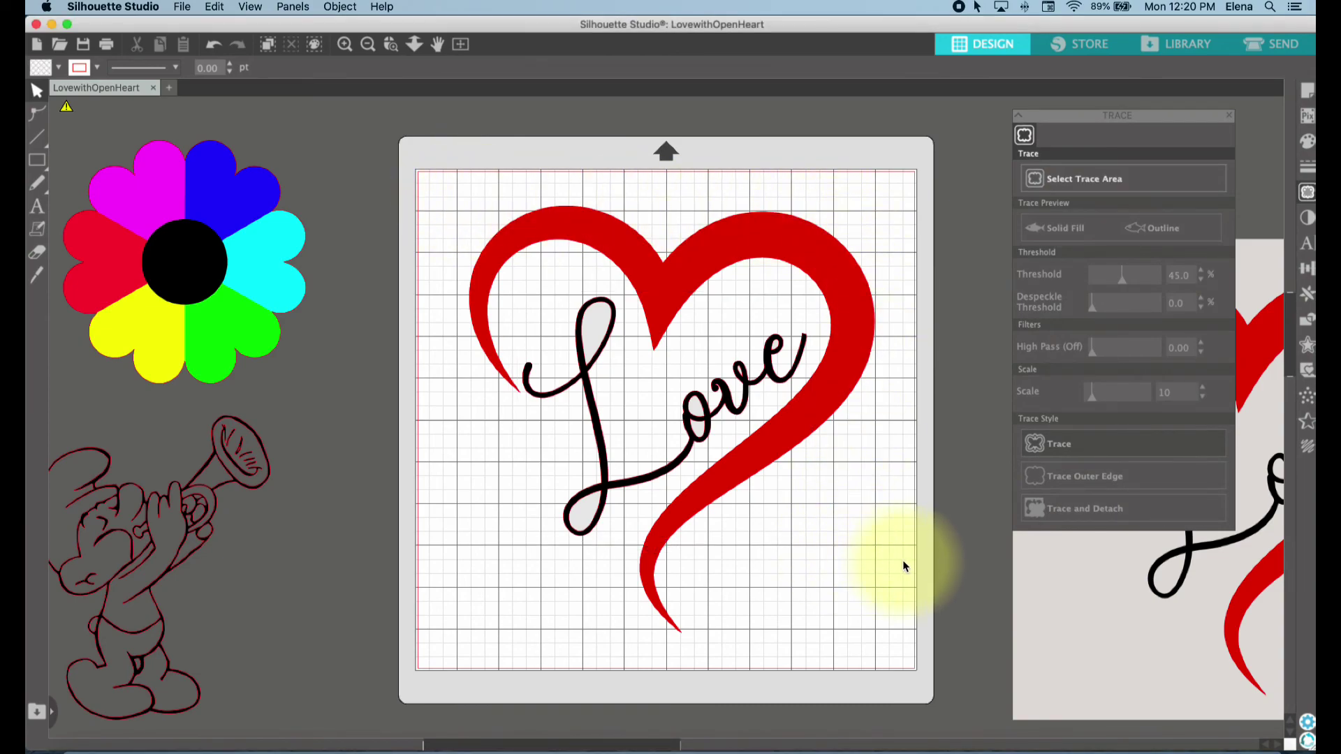